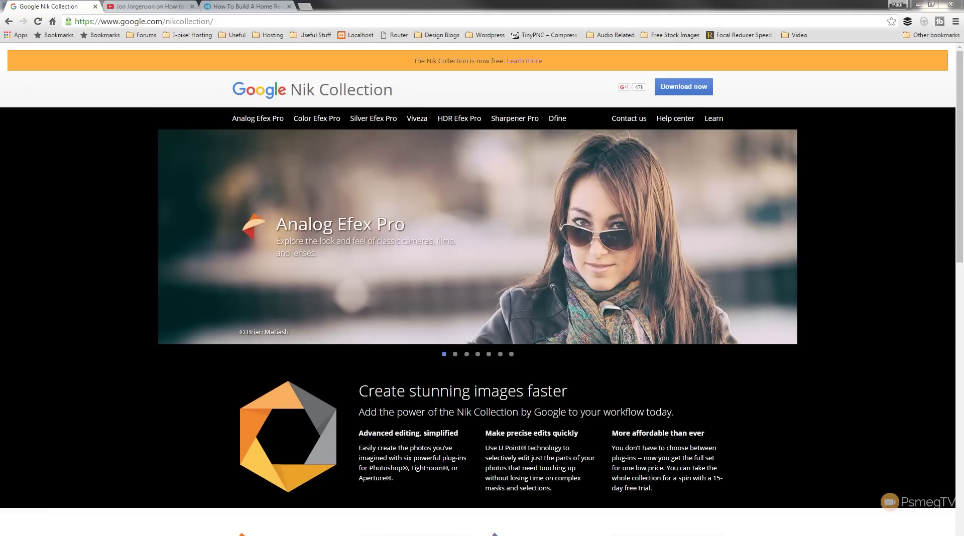
- Return to Lightroom and send the right-hand colour alley photo to Silver Efex Pro 2
left_click(920, 5)
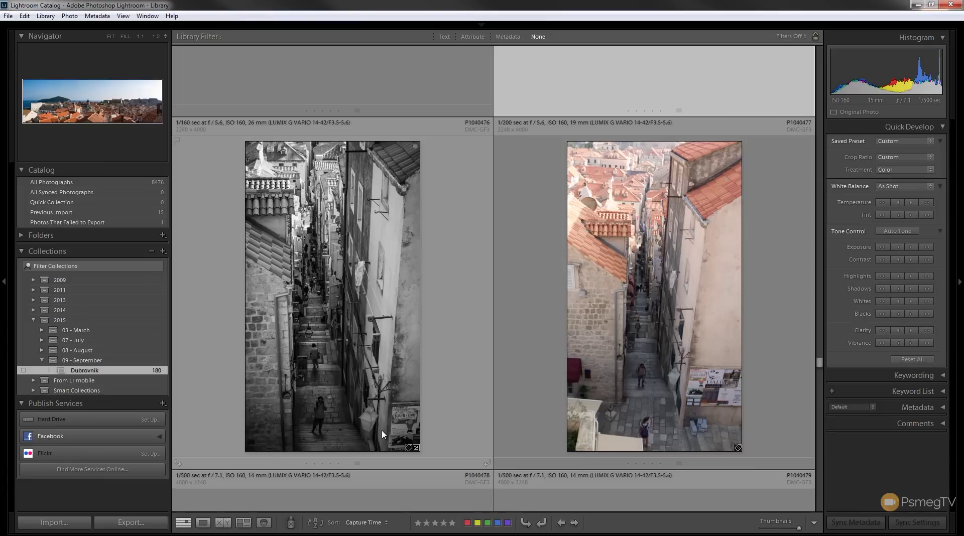
left_click(632, 268)
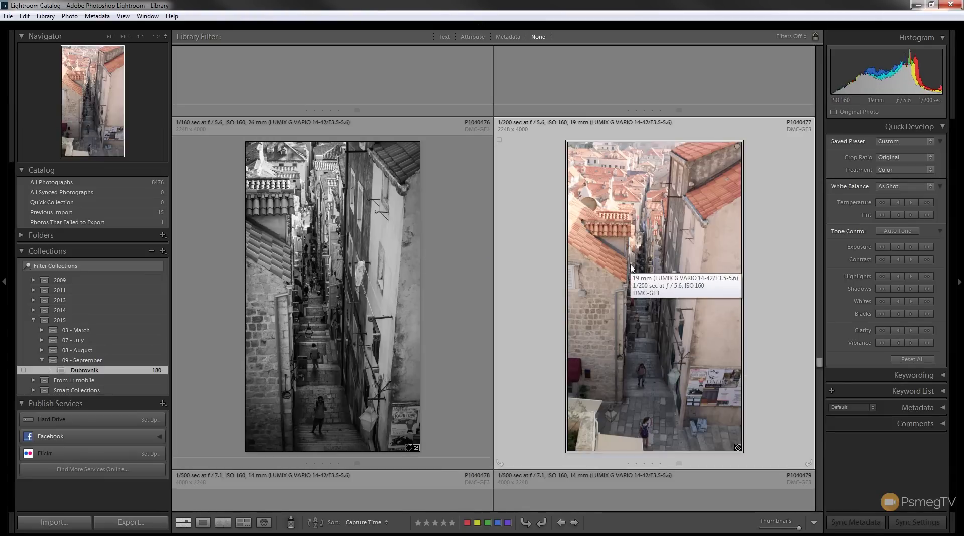
right_click(631, 268)
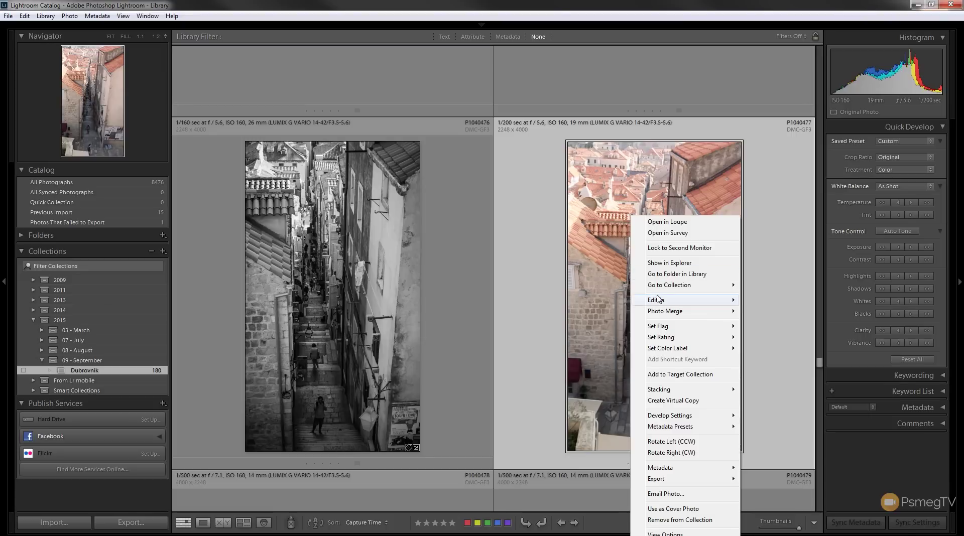
mouse_move(658, 299)
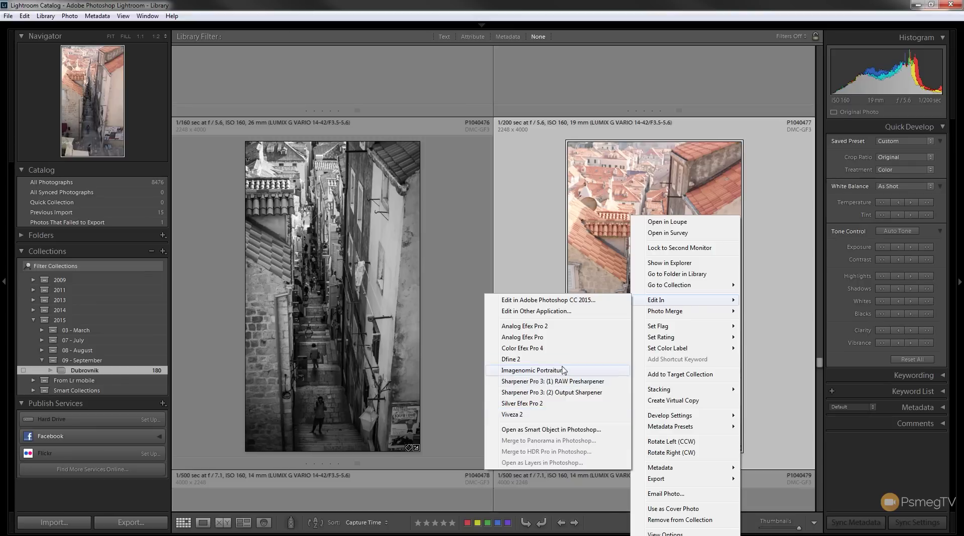
left_click(554, 406)
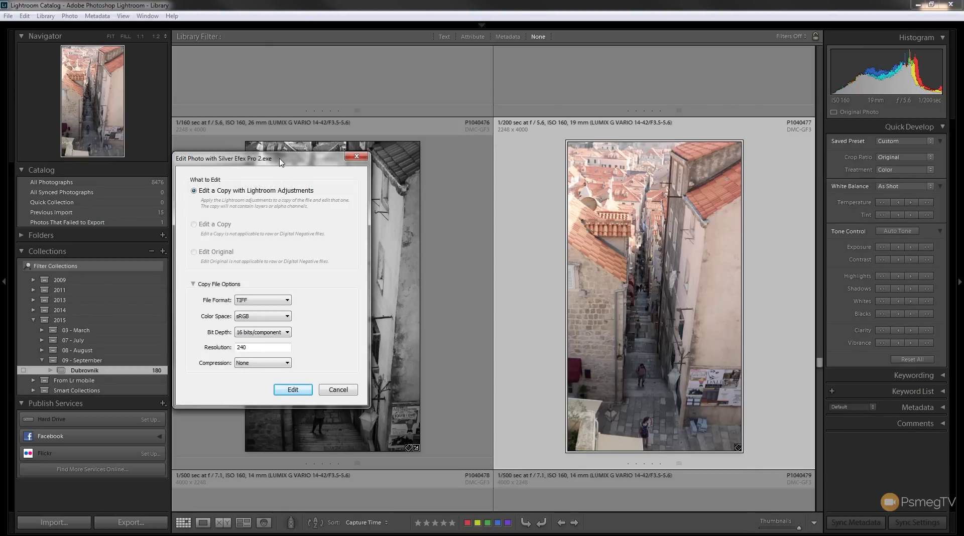
- Review the copy options, keeping TIFF, sRGB, 16 bits/component and no compression
left_click_drag(279, 159, 280, 154)
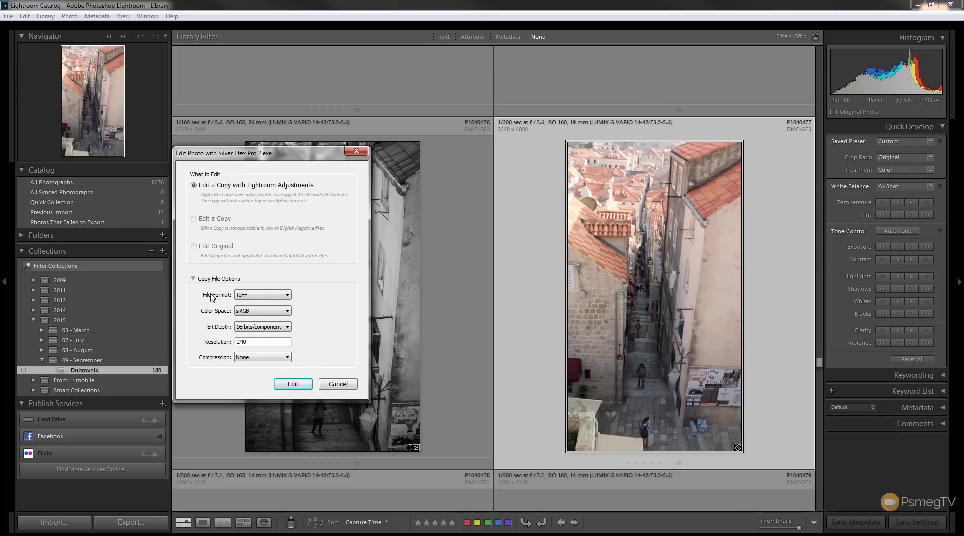
left_click(266, 298)
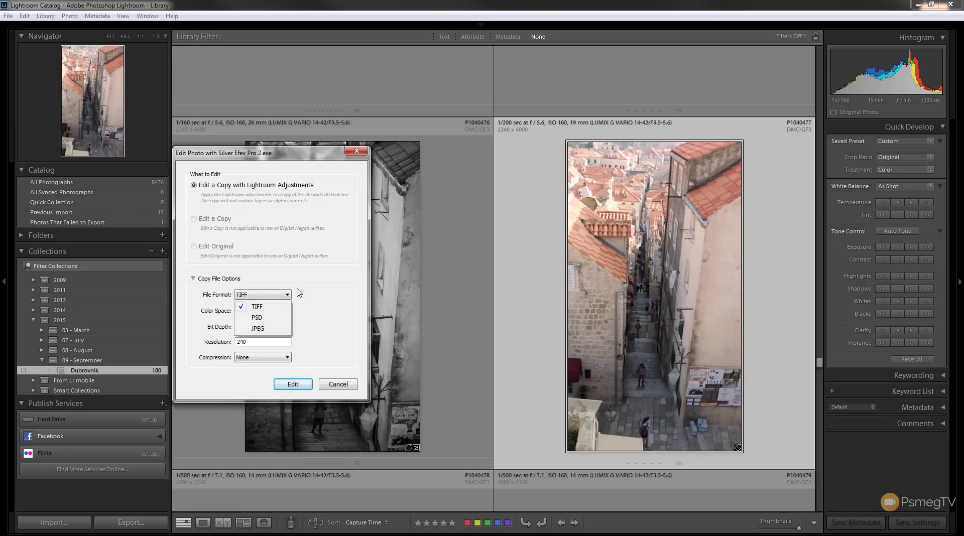
left_click(325, 295)
left_click(281, 312)
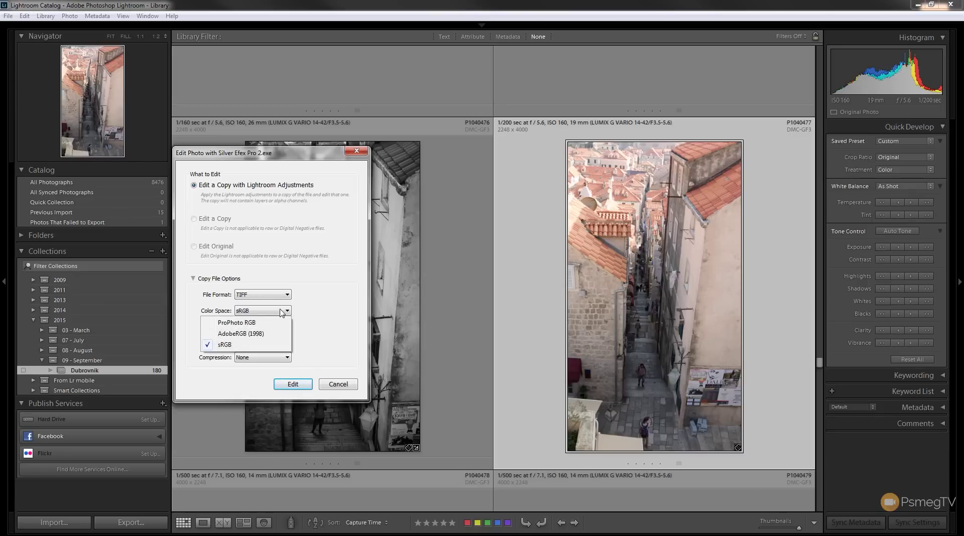
left_click(325, 313)
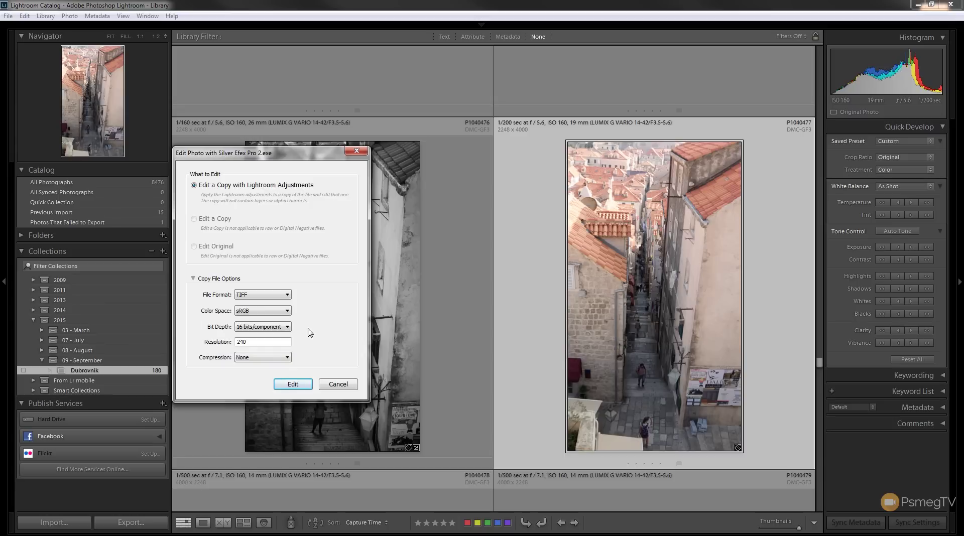
left_click(257, 328)
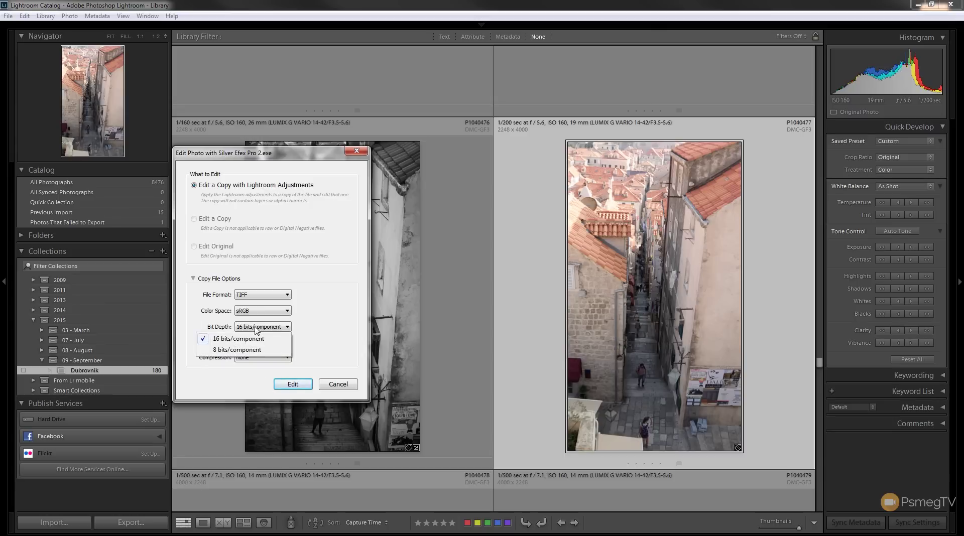
left_click(329, 322)
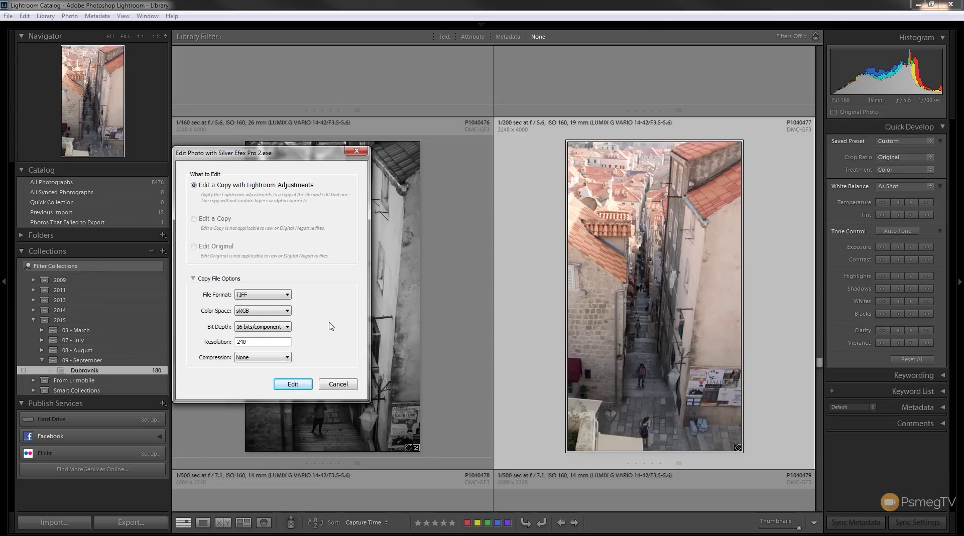
left_click(268, 359)
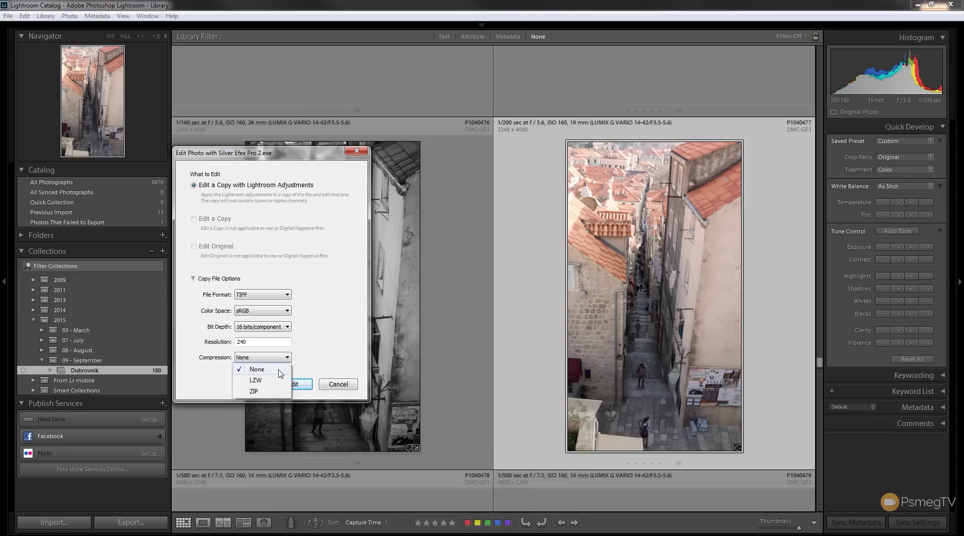
left_click(325, 342)
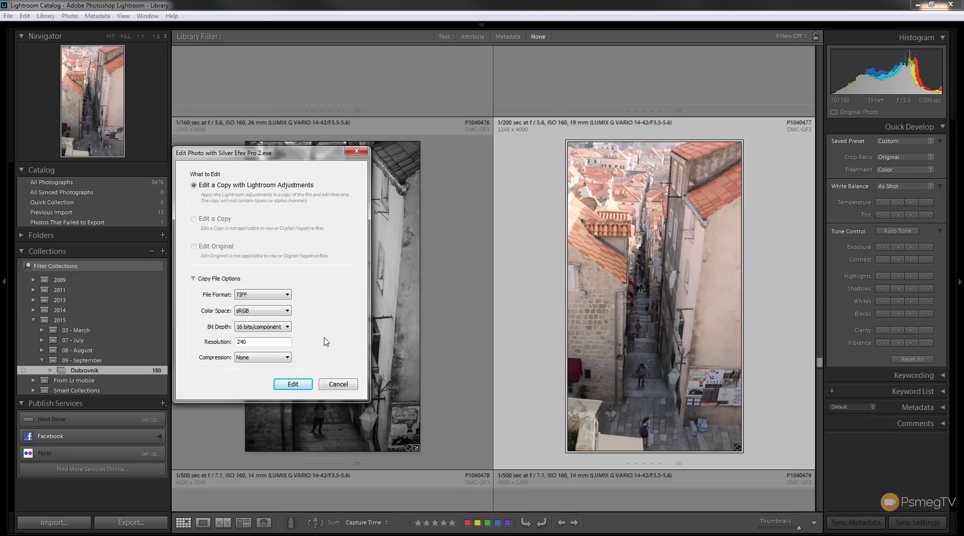
- Reconfirm TIFF and sRGB, then change the bit depth to 8 bits/component
left_click(271, 296)
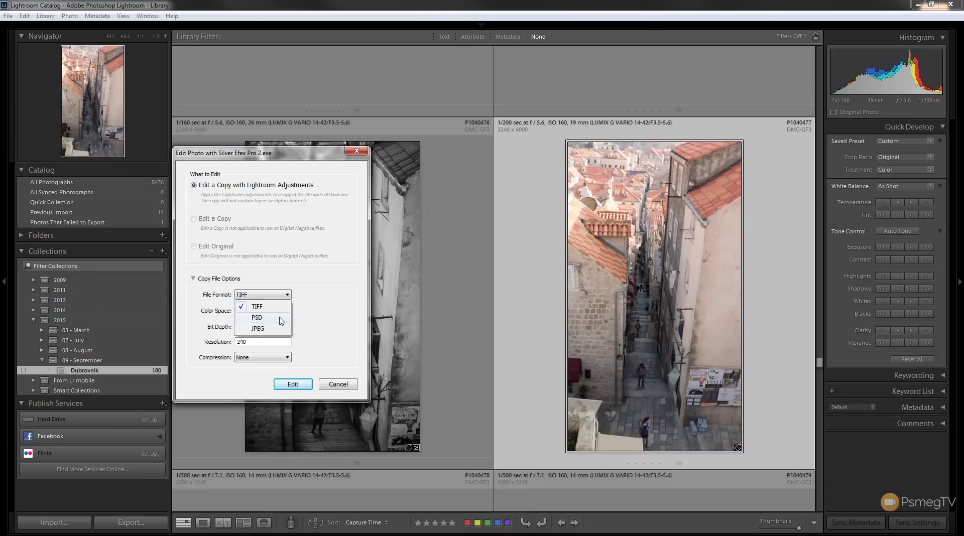
left_click(321, 321)
left_click(270, 312)
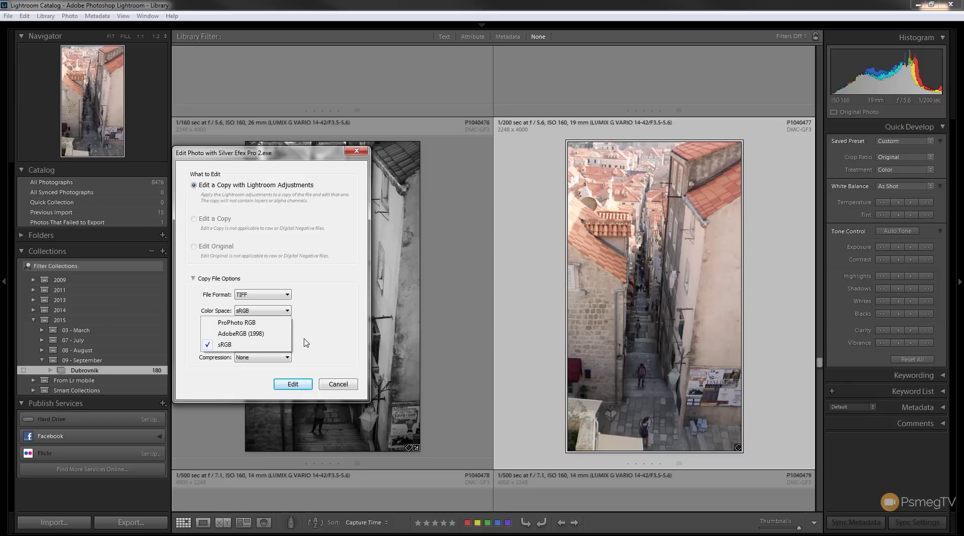
left_click(317, 328)
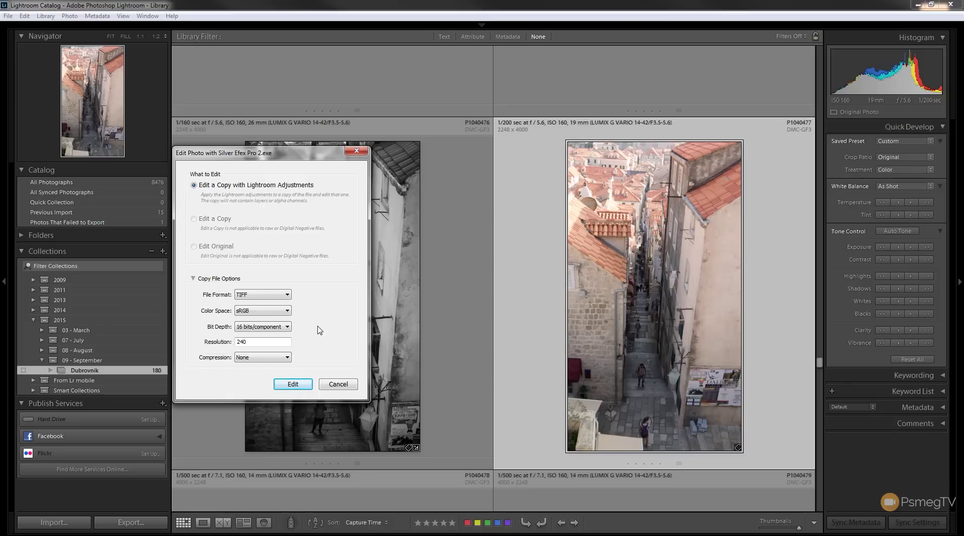
left_click(261, 327)
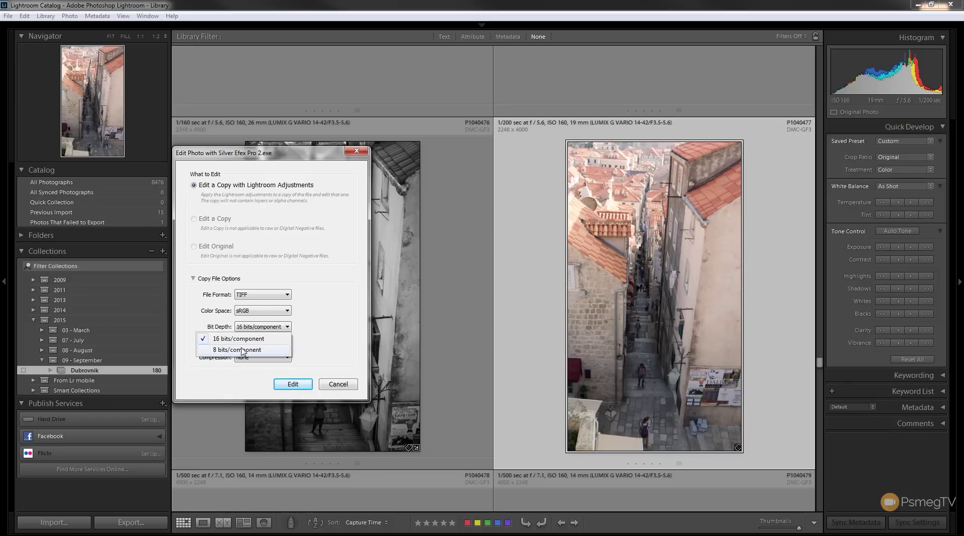
left_click(242, 351)
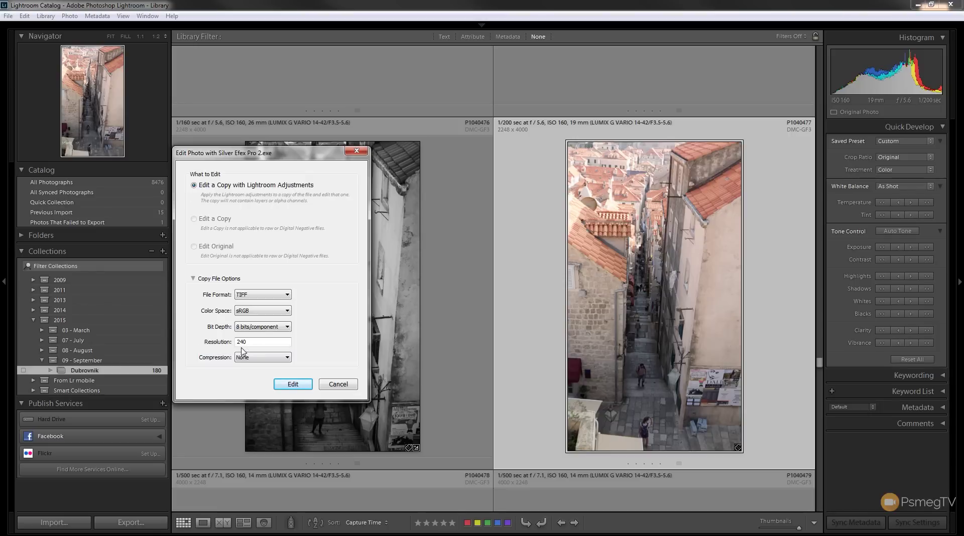
- Open the alley copy in Silver Efex Pro 2 and enlarge its window to nearly full screen
left_click(296, 384)
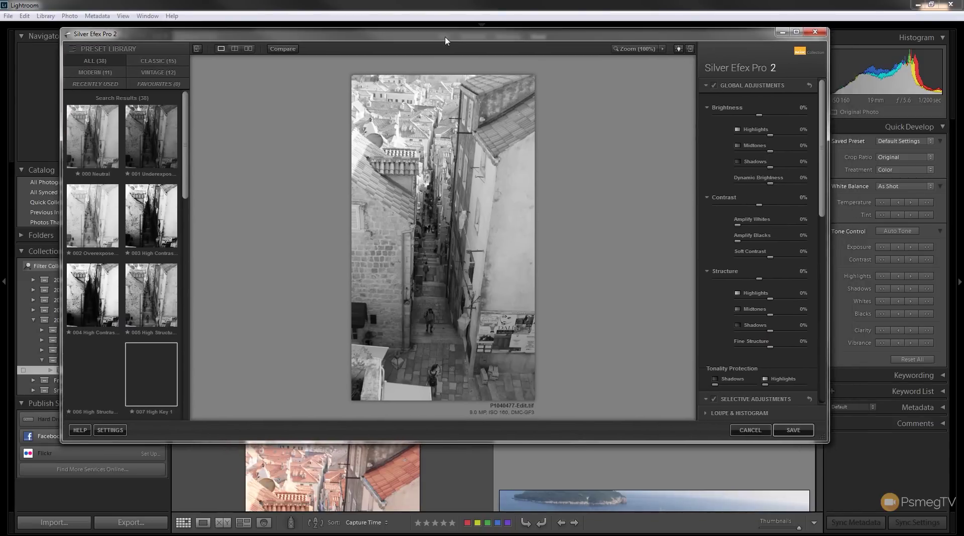
left_click_drag(446, 40, 418, 22)
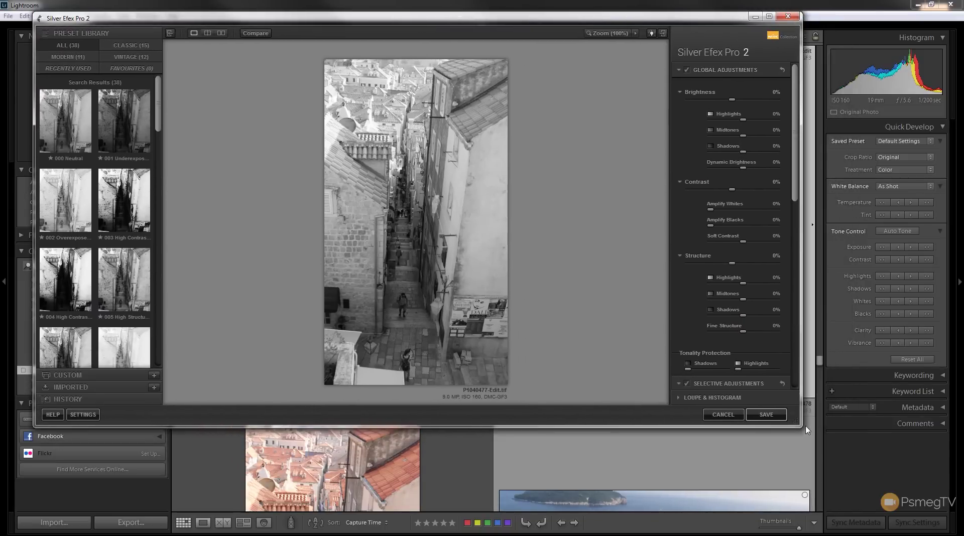
left_click_drag(808, 432, 948, 518)
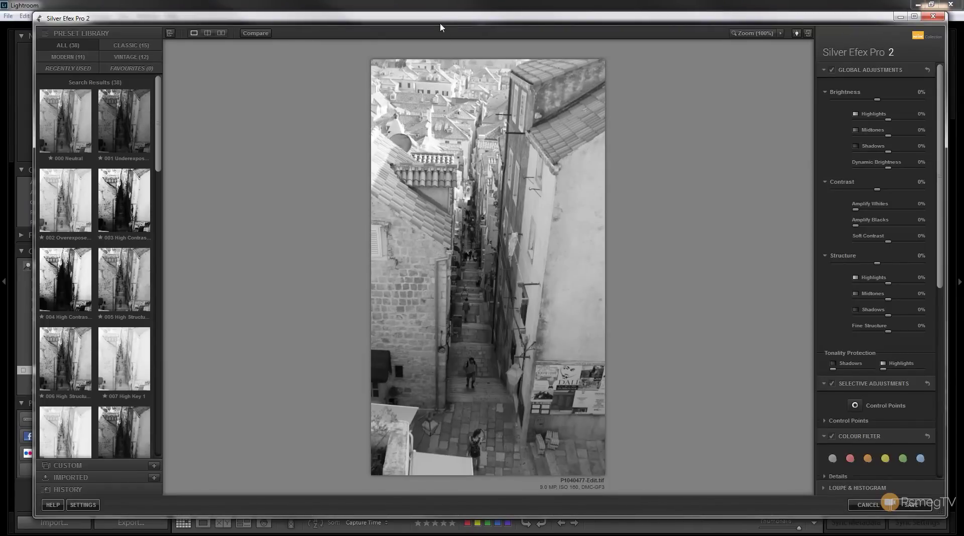
left_click_drag(439, 24, 431, 21)
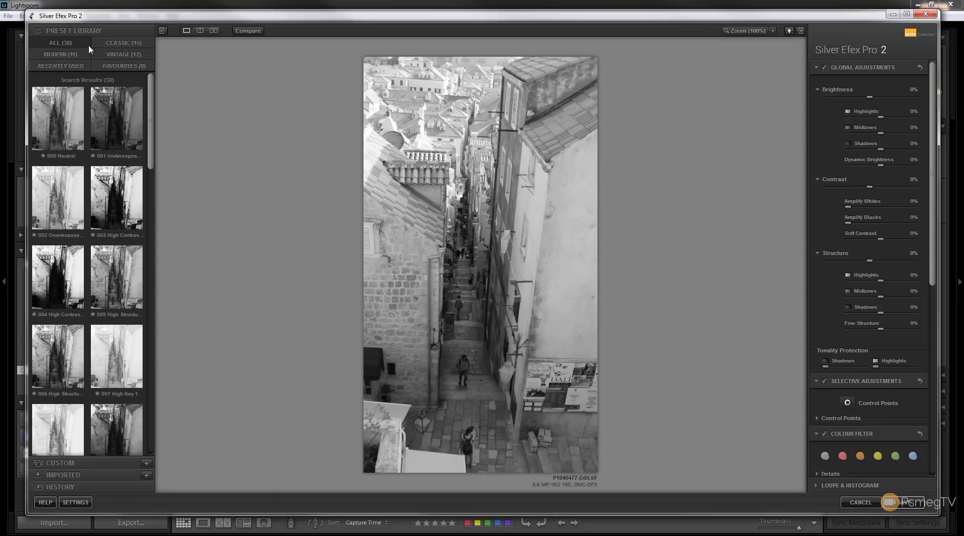
mouse_move(151, 103)
left_mouse_down()
mouse_move(180, 311)
mouse_move(151, 231)
mouse_move(146, 104)
left_mouse_up()
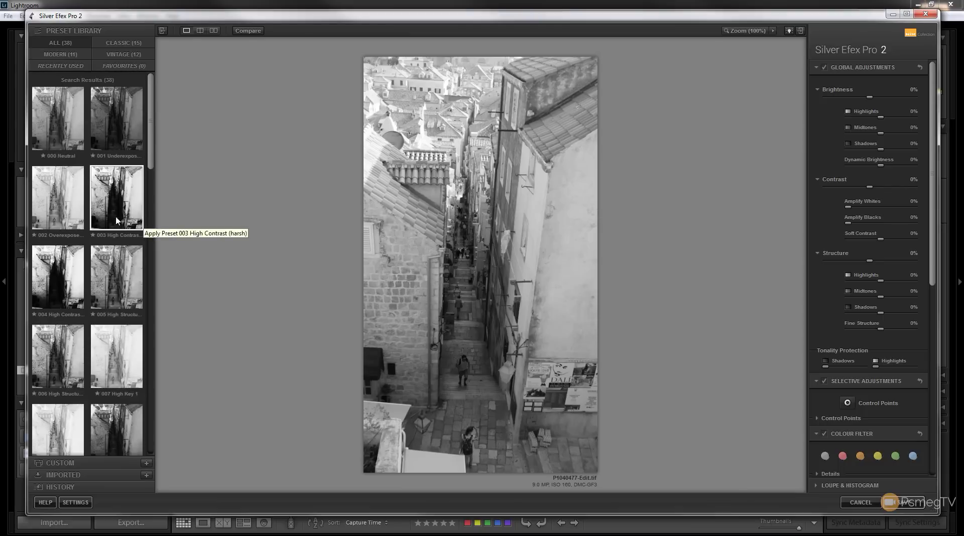
- Try presets 001, 002 and 005, apply 013 Grad ND (EV -1), and show a split before/after view
left_click(125, 116)
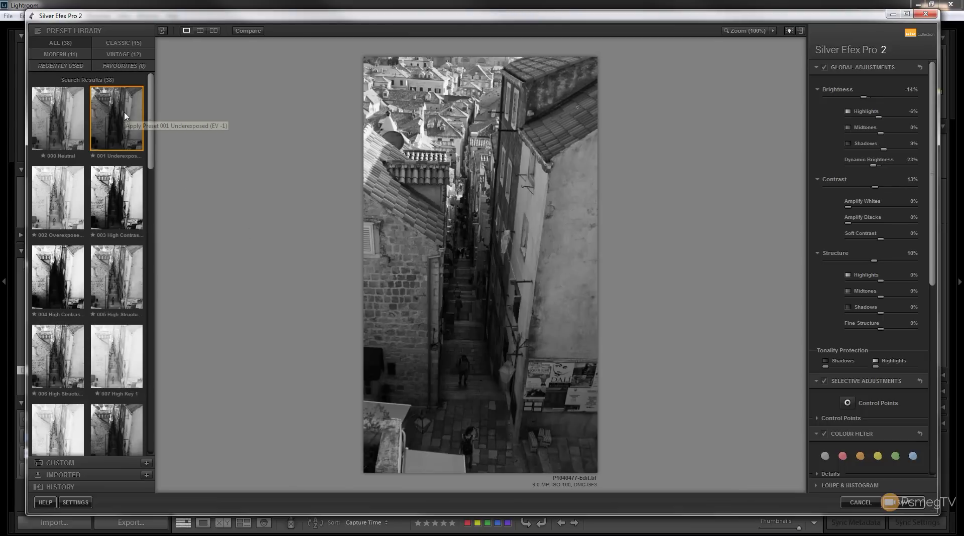
left_click(60, 201)
left_click(133, 292)
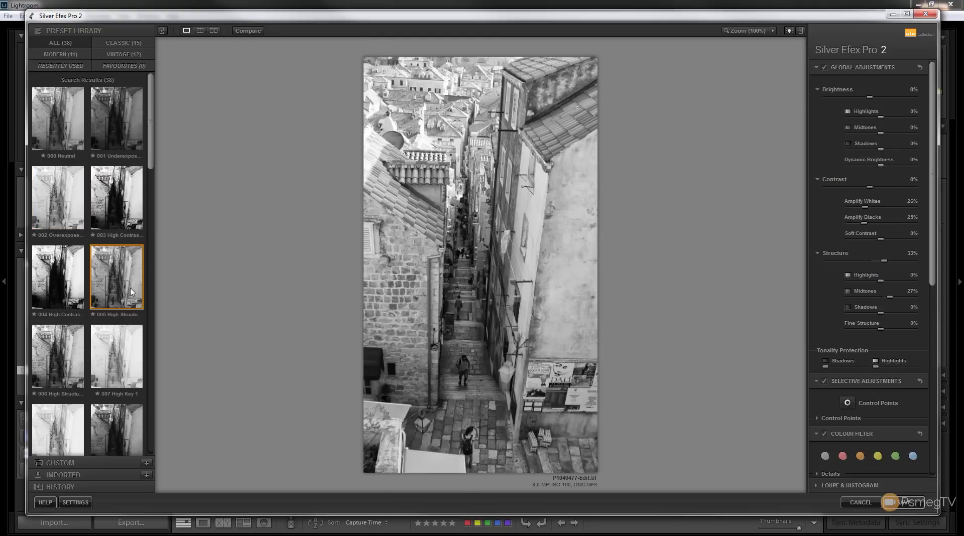
left_click_drag(151, 159, 164, 233)
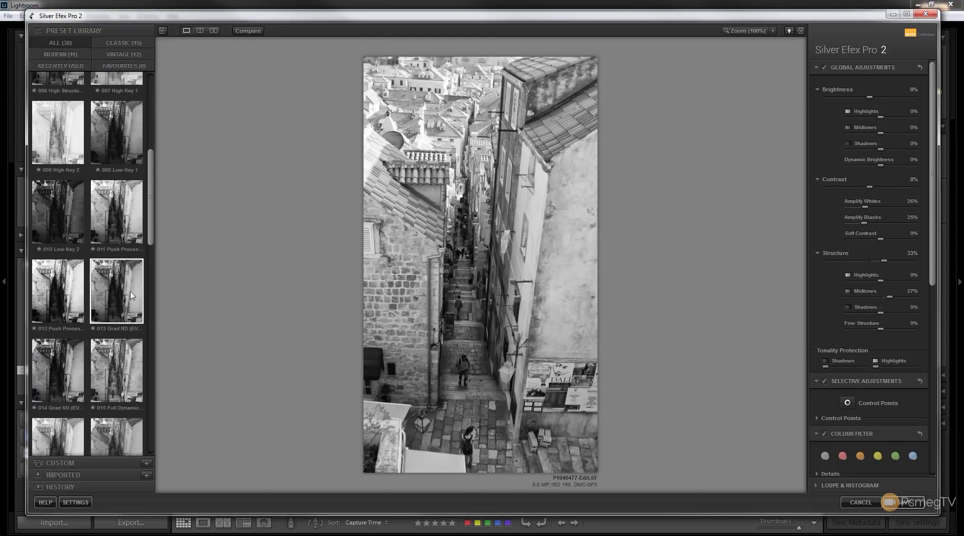
left_click(113, 293)
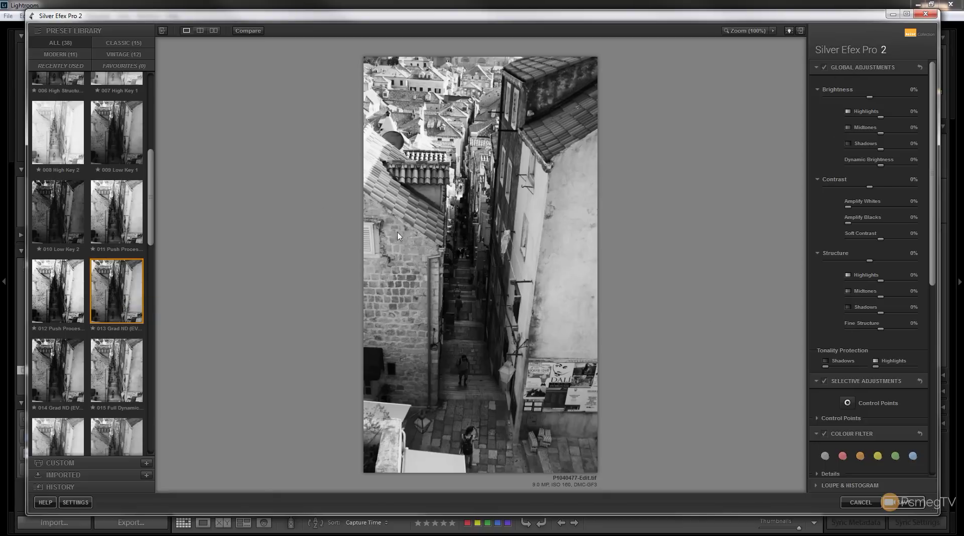
left_click(200, 31)
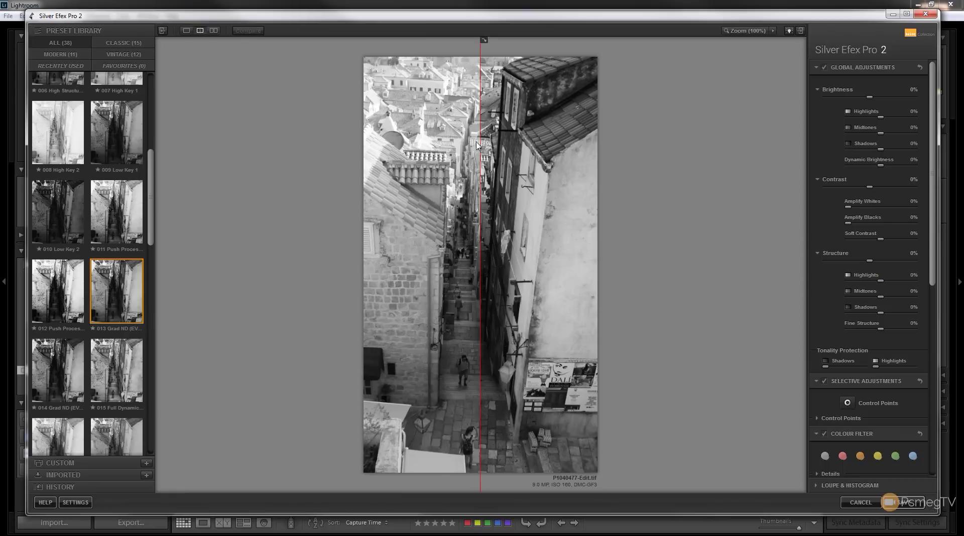
- Compare split, side-by-side and top/bottom before/after layouts, then go back to single view
mouse_move(481, 143)
left_mouse_down()
mouse_move(413, 149)
mouse_move(534, 152)
mouse_move(478, 159)
left_mouse_up()
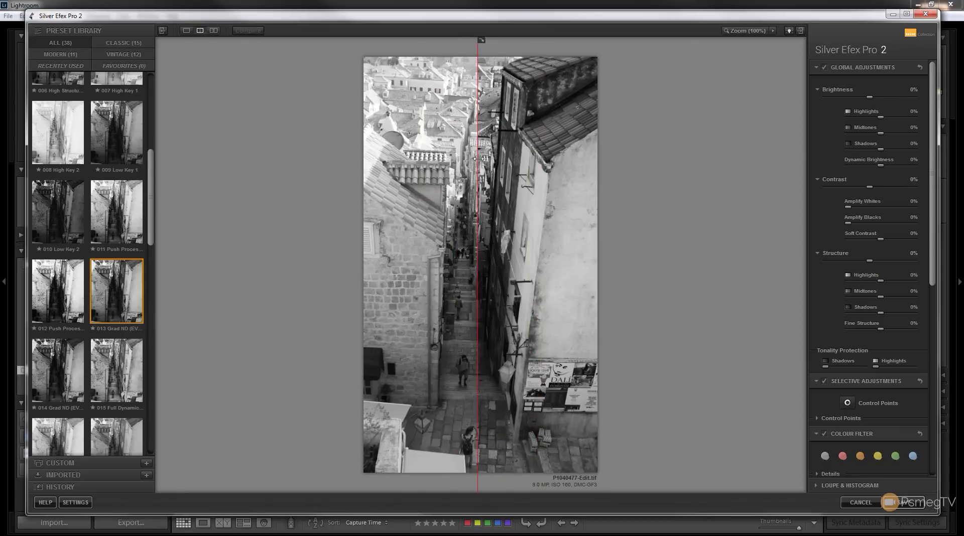
left_click(214, 30)
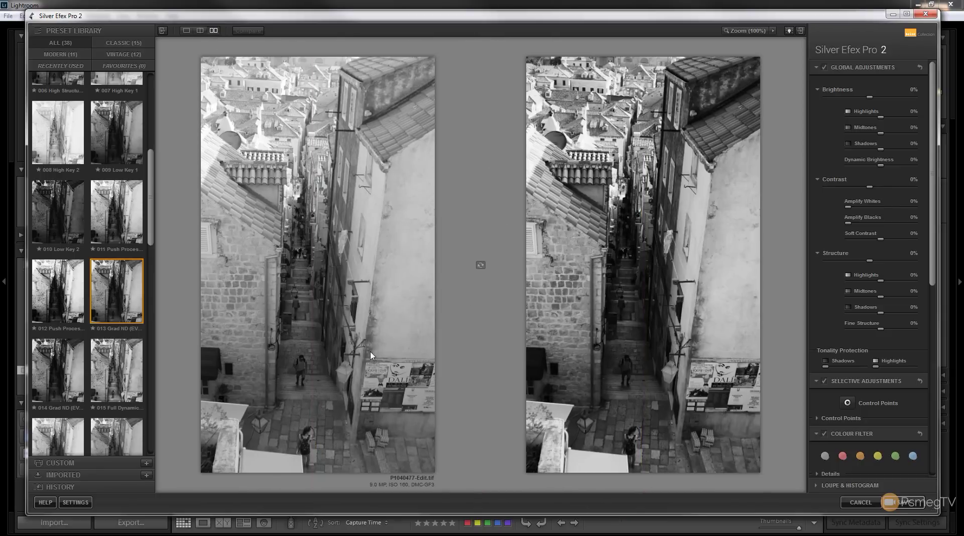
left_click(479, 267)
left_click(480, 266)
left_click(187, 31)
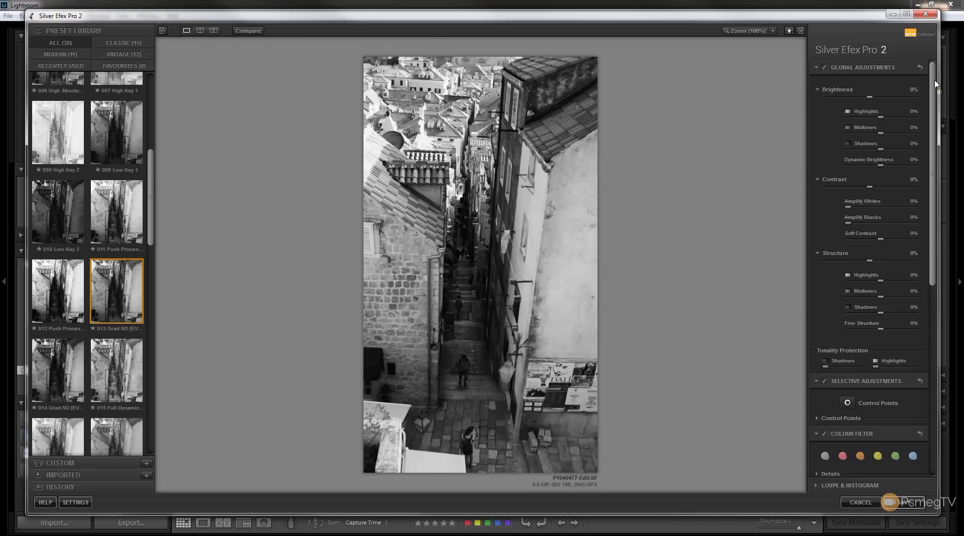
- Raise Shadows brightness to 53% and set Dynamic Brightness to -10%
scroll(935, 84, "down", 2)
scroll(936, 84, "up", 2)
left_click_drag(882, 148, 877, 167)
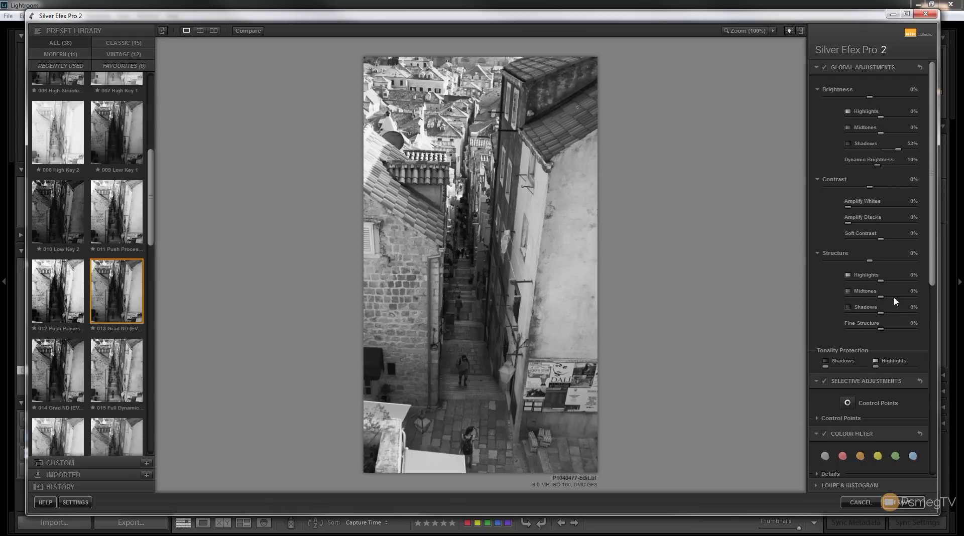
left_click_drag(933, 259, 934, 284)
scroll(935, 284, "down", 3)
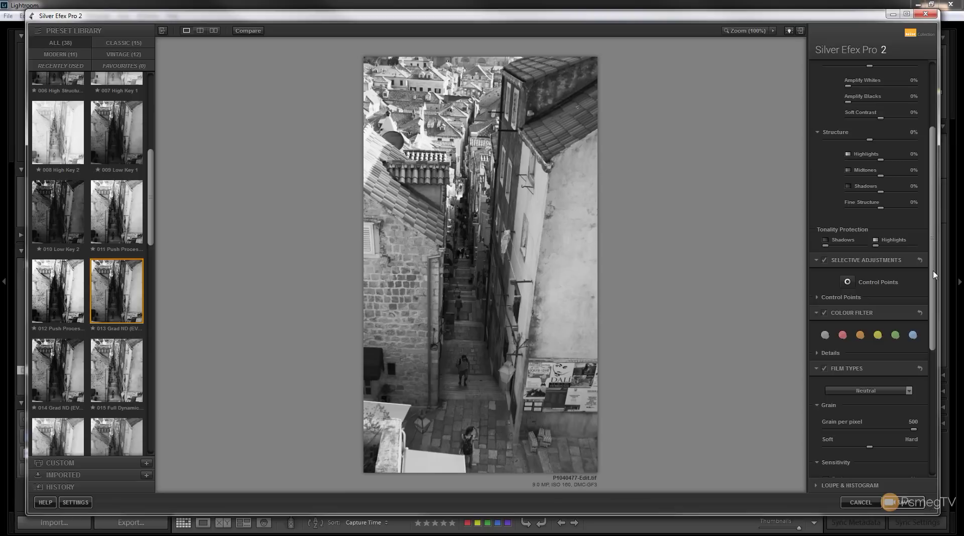
- Place a control point on the dark lower-left doorway and widen its radius
left_click(848, 283)
left_click(375, 360)
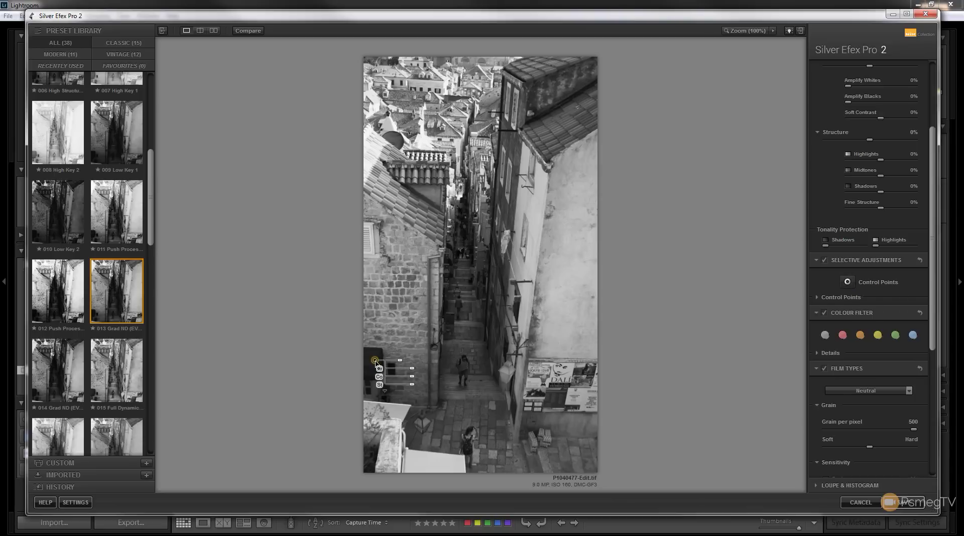
left_click(385, 392)
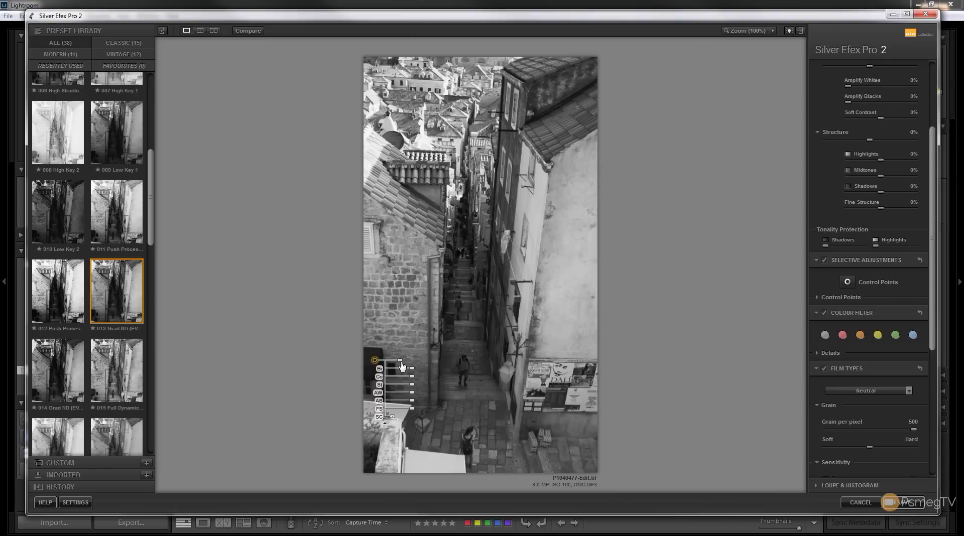
left_click_drag(405, 365, 407, 365)
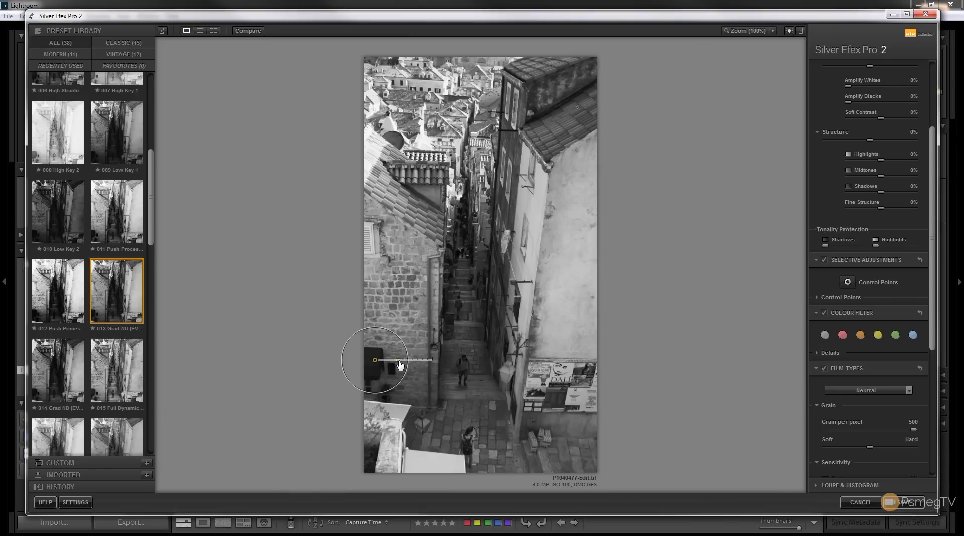
left_click_drag(399, 361, 404, 361)
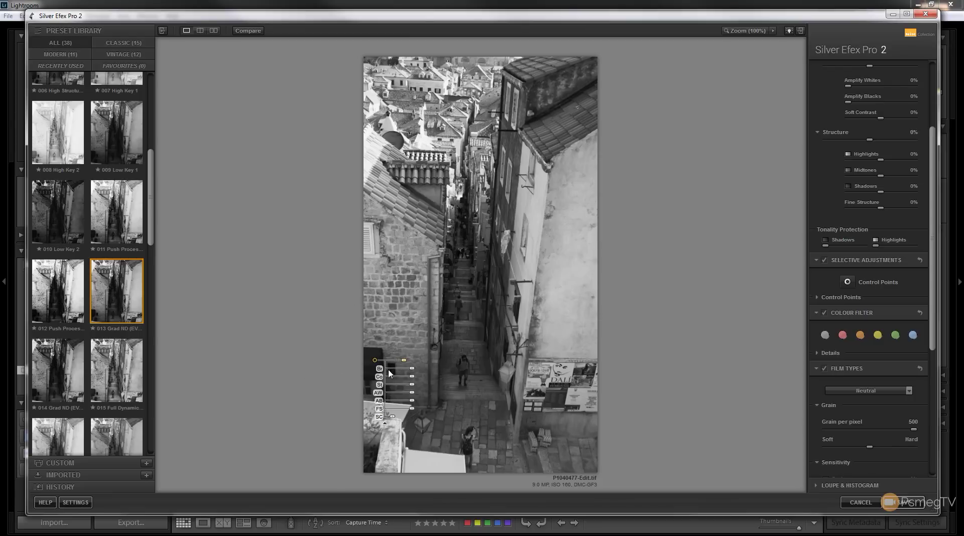
- Shrink the control point's radius, raise its brightness to 29% and increase its SC value
left_click(413, 370)
mouse_move(413, 369)
left_mouse_down()
mouse_move(398, 371)
mouse_move(423, 375)
left_mouse_up()
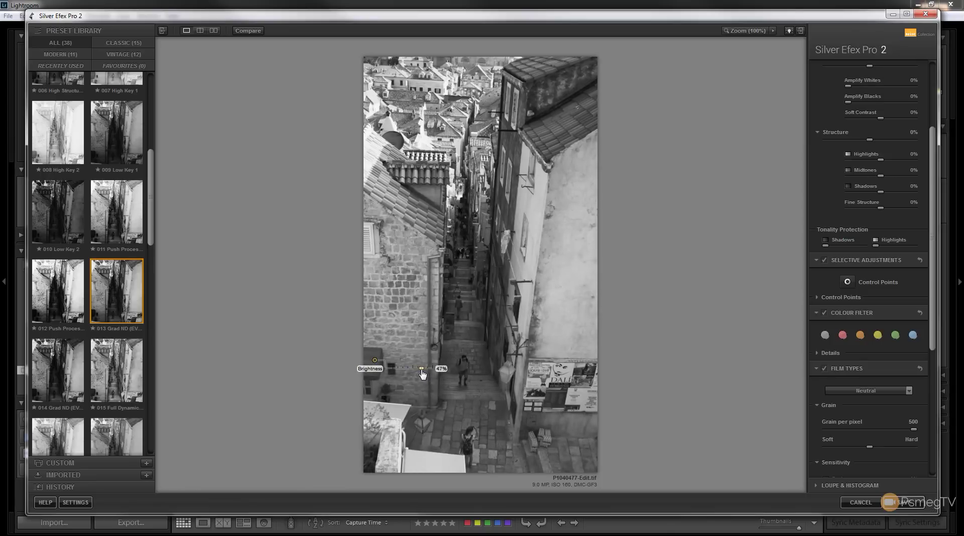
mouse_move(401, 363)
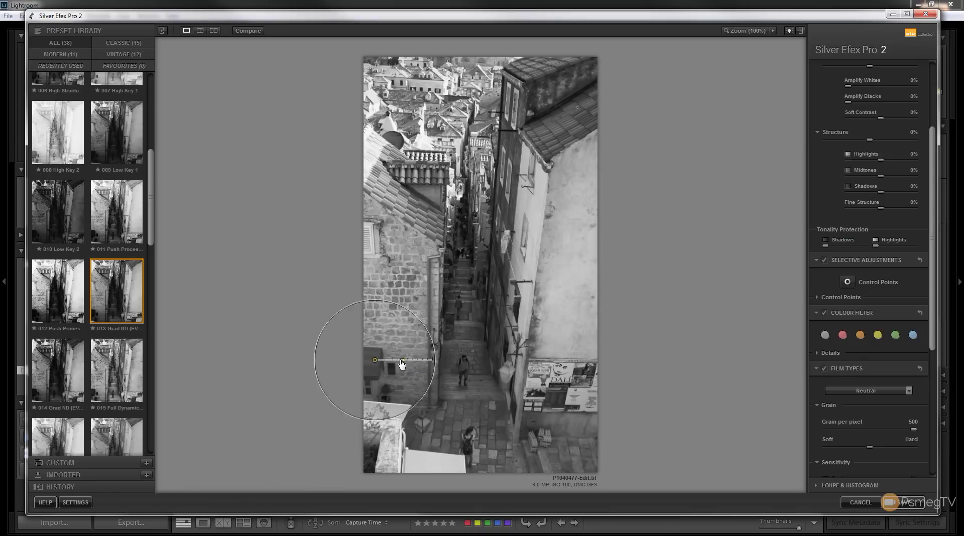
left_click_drag(400, 363, 398, 363)
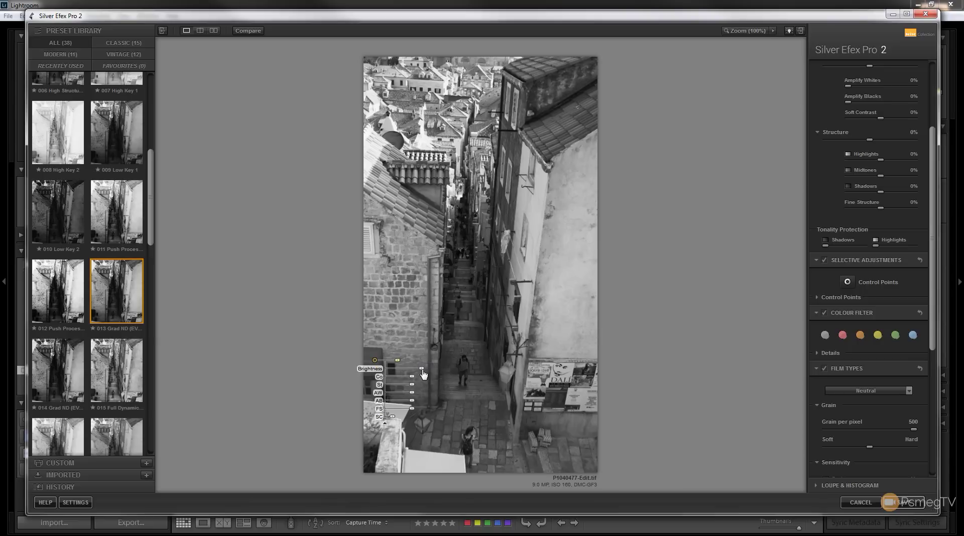
left_click_drag(419, 375, 420, 376)
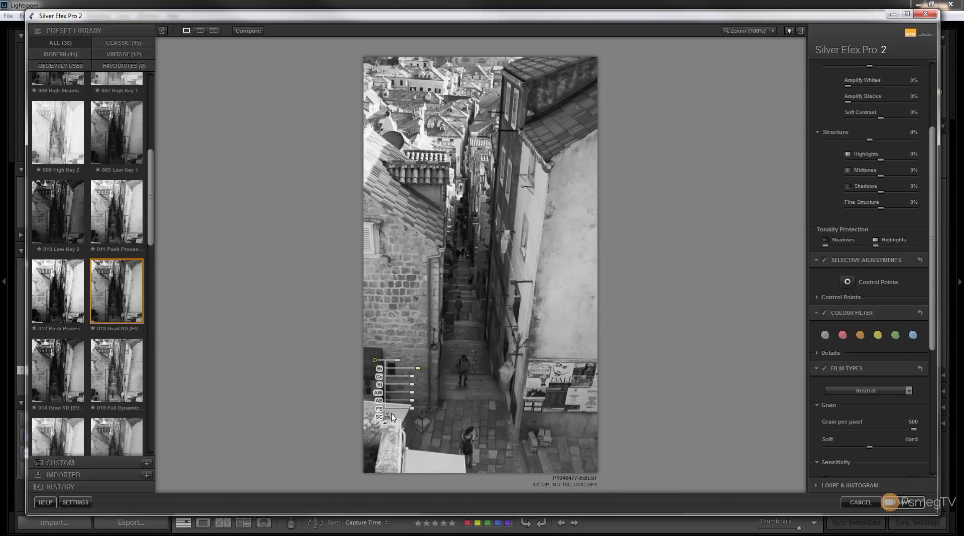
mouse_move(393, 417)
left_click_drag(393, 418, 408, 418)
- Preview the film types, keep Neutral, and save the B&W alley image back to Lightroom
scroll(932, 221, "down", 3)
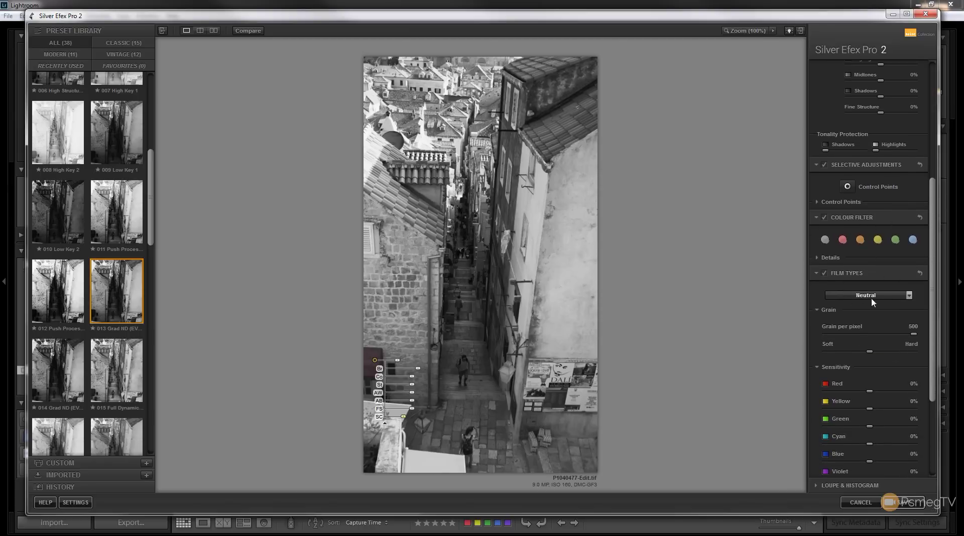
scroll(932, 294, "down", 2)
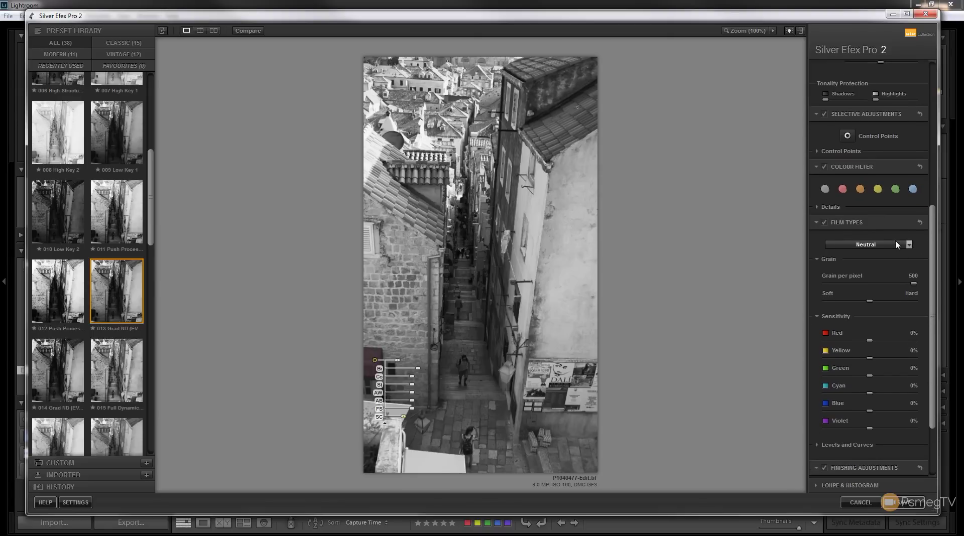
left_click(898, 245)
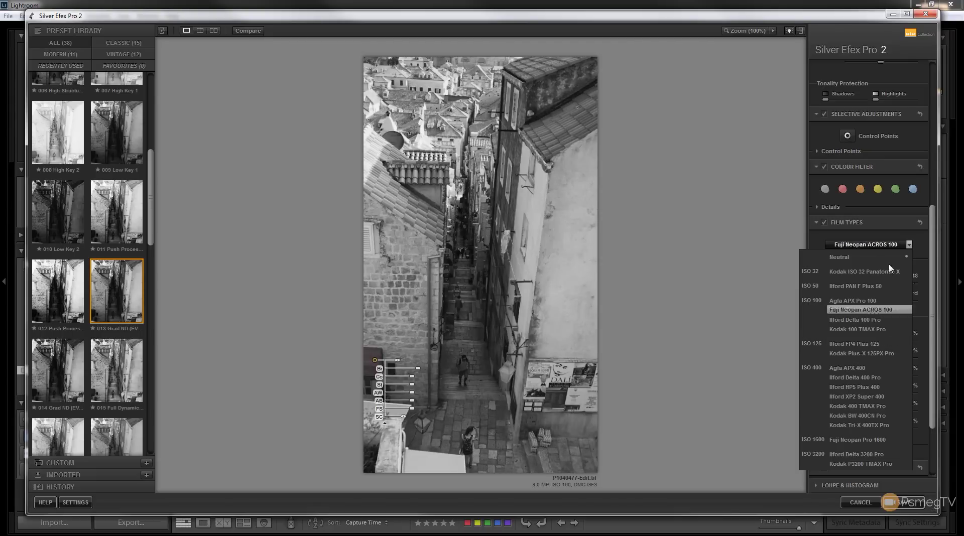
left_click(909, 255)
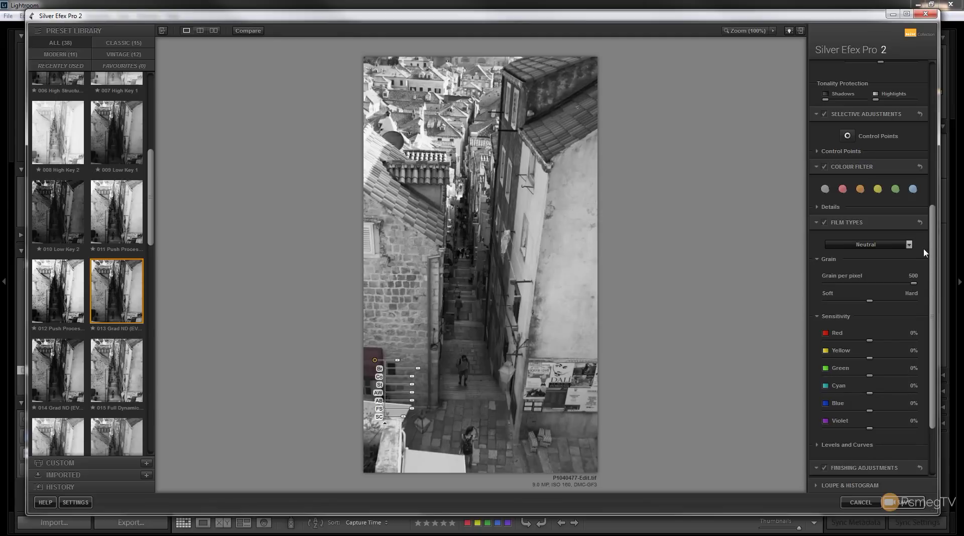
scroll(938, 306, "down", 4)
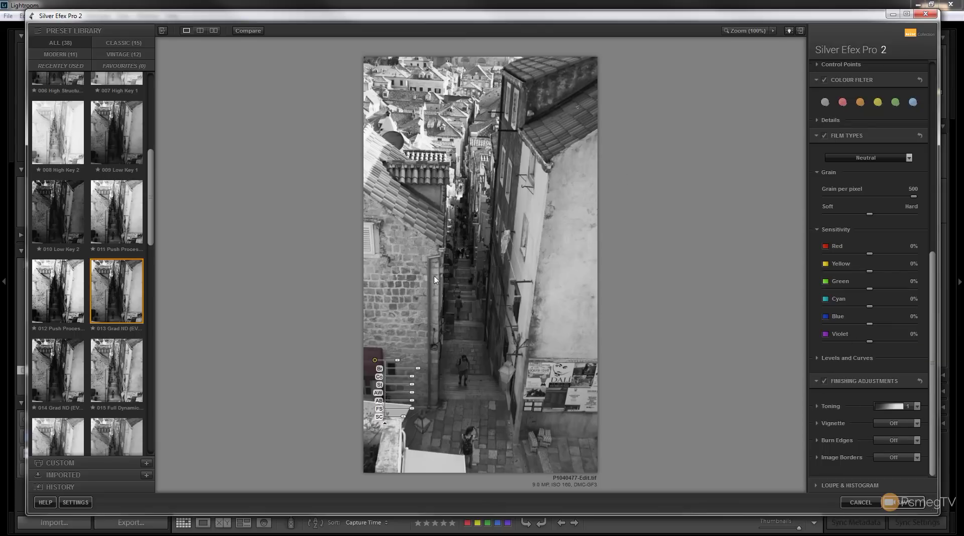
left_click(908, 509)
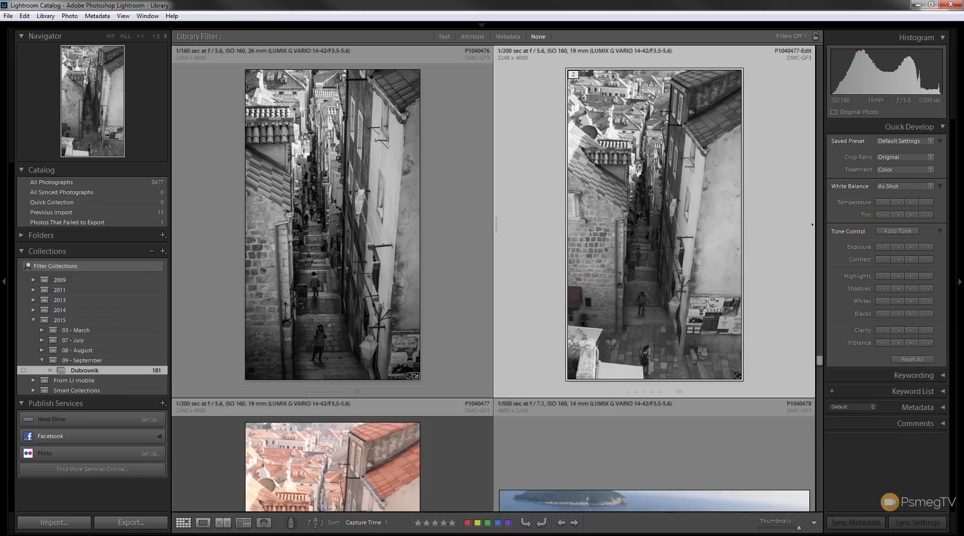
- Select the next photo in the grid, the rooftops shot P1040478
key("Down")
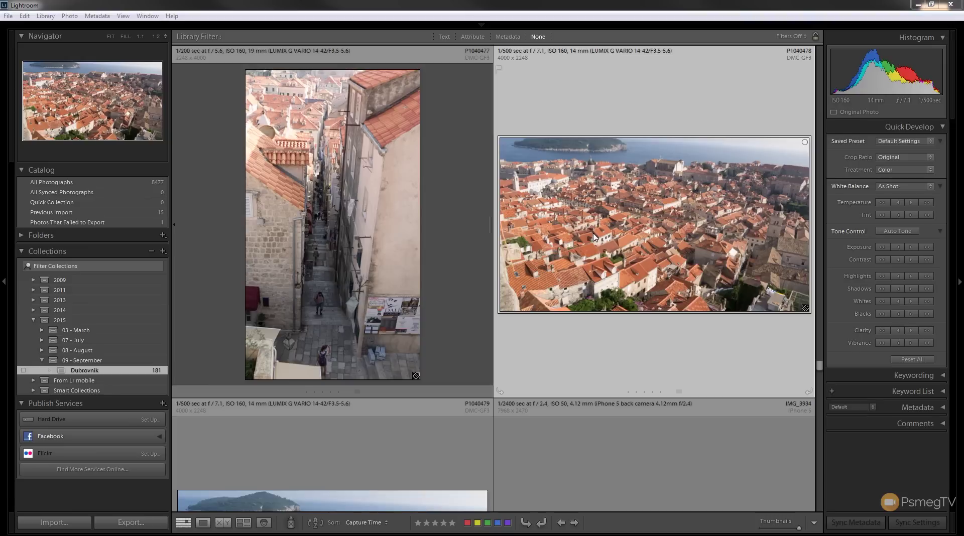
- Send the rooftops photo to Color Efex Pro 4 as an 8-bit copy with Lightroom adjustments
right_click(598, 190)
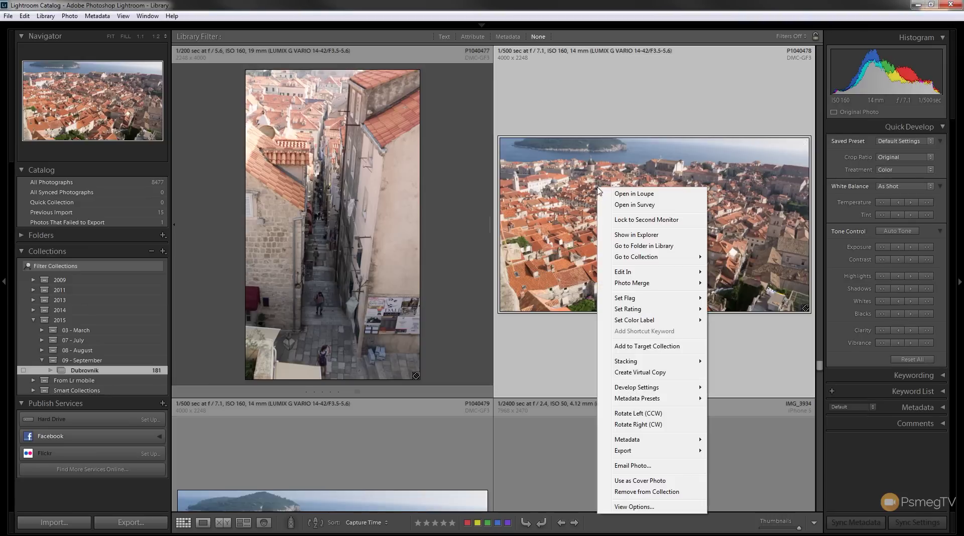
mouse_move(678, 272)
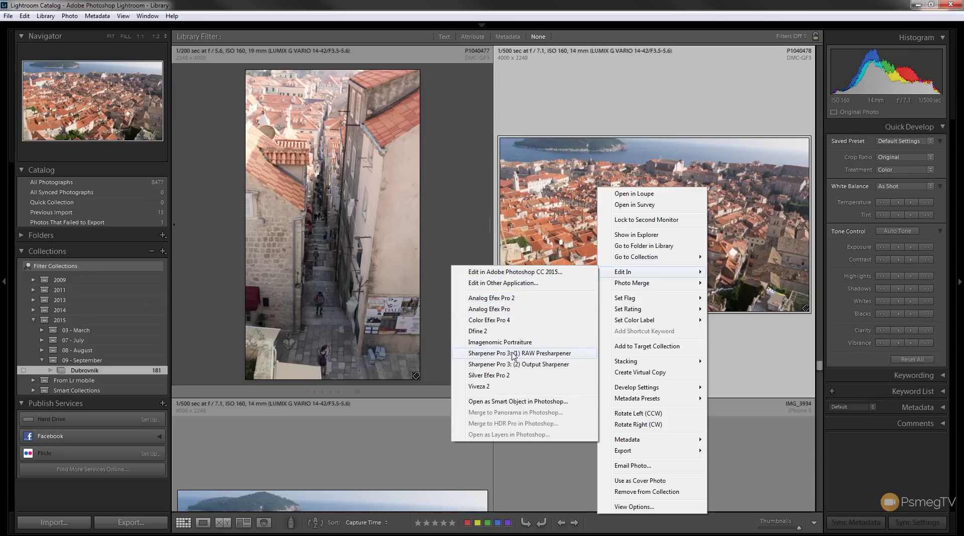
left_click(506, 321)
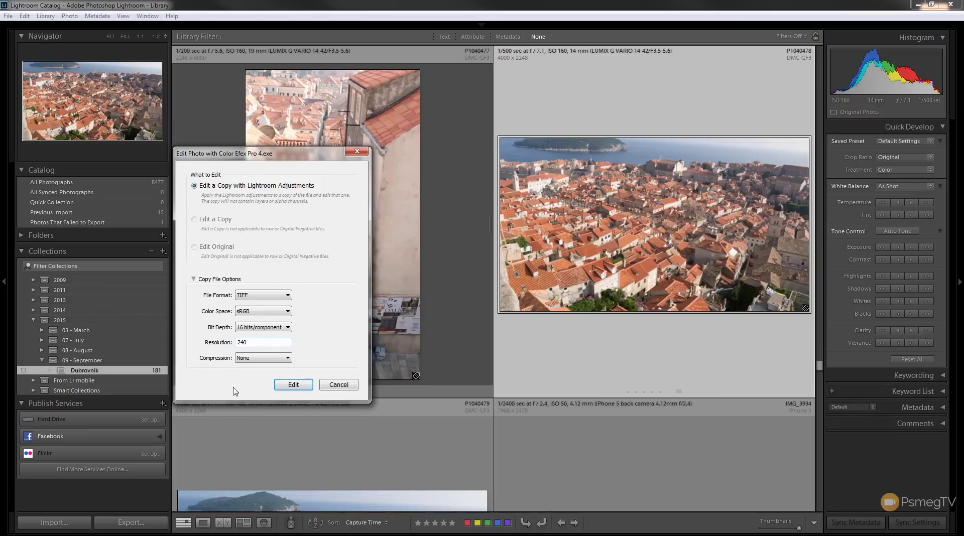
left_click(264, 328)
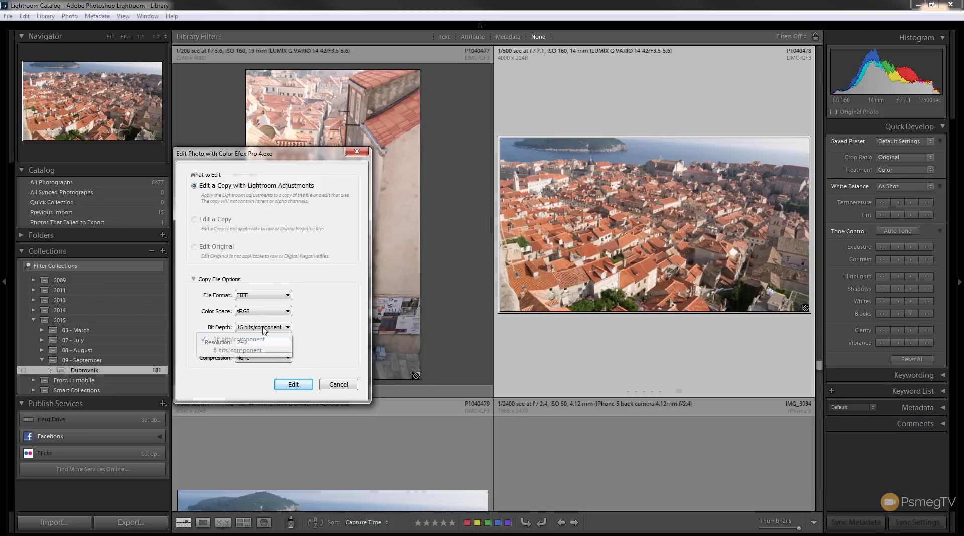
left_click(246, 351)
left_click(296, 387)
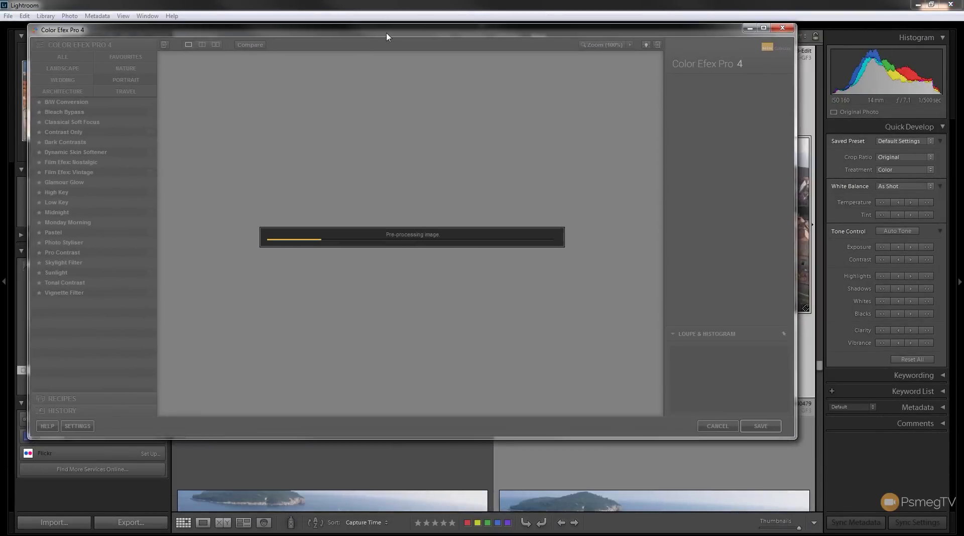
- Enlarge the Color Efex Pro window and browse the All, Landscape and Wedding filter categories
left_click_drag(796, 437, 897, 495)
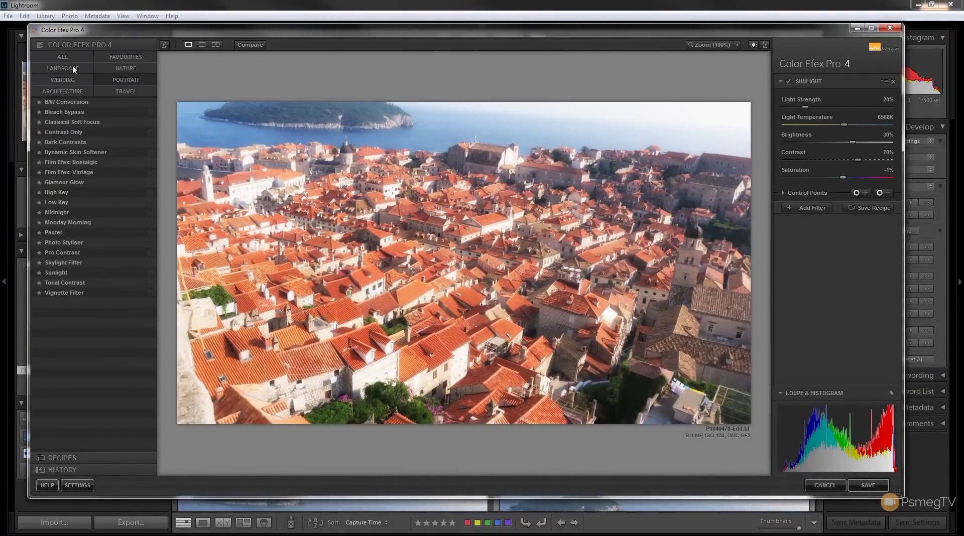
left_click(61, 57)
left_click(63, 70)
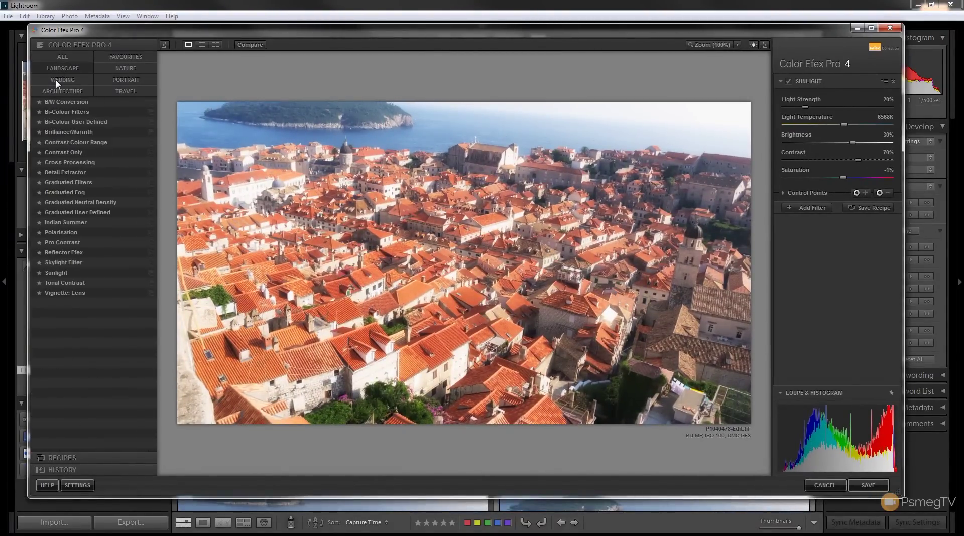
left_click(58, 82)
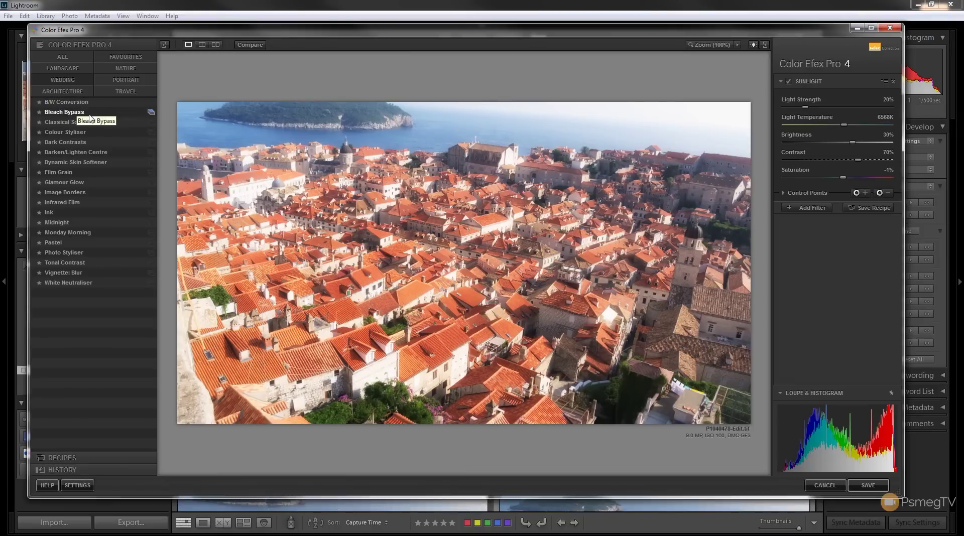
left_click(62, 58)
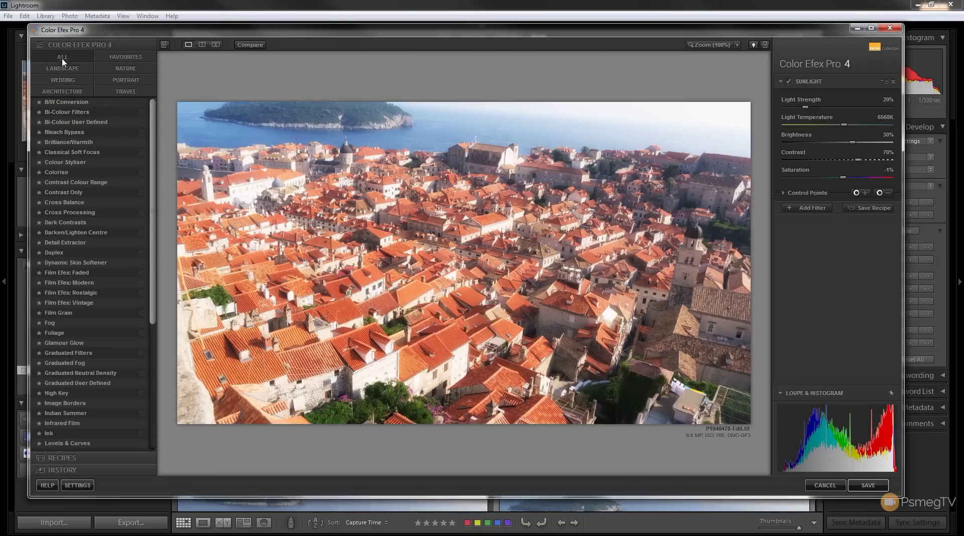
- Try B/W Conversion, Brilliance/Warmth, Cross Balance, Glamour Glow, Bleach Bypass, Colour Styliser and Film Efex: Faded, then apply Detail Extractor
left_click(66, 103)
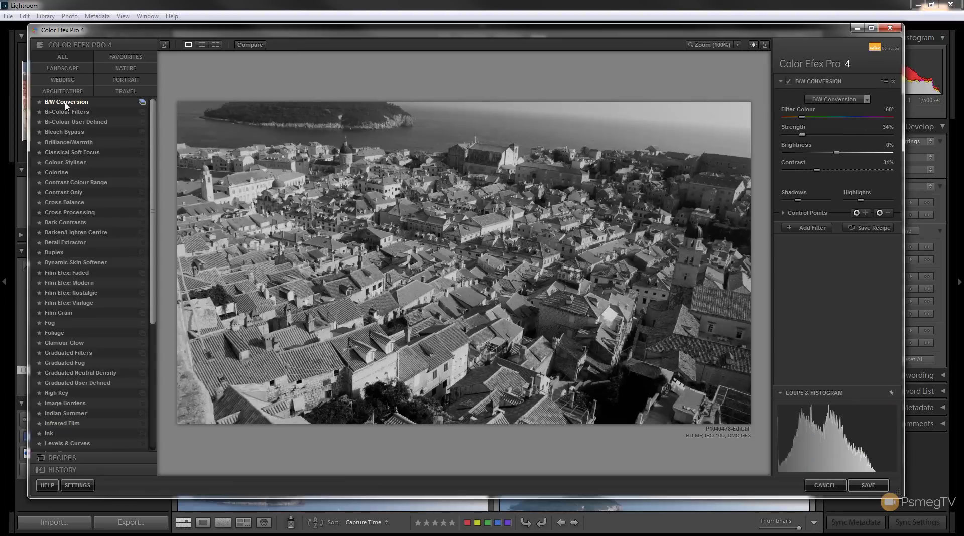
left_click(72, 142)
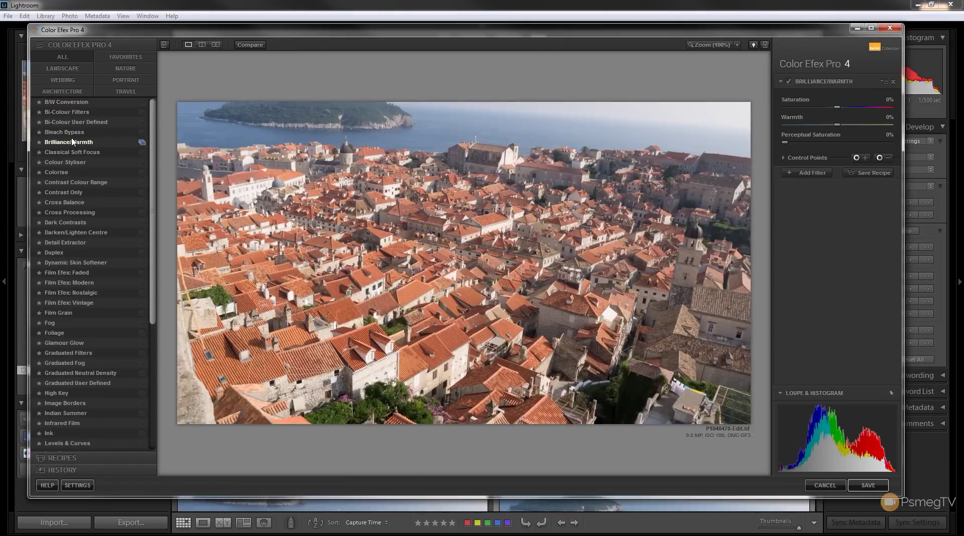
left_click(73, 204)
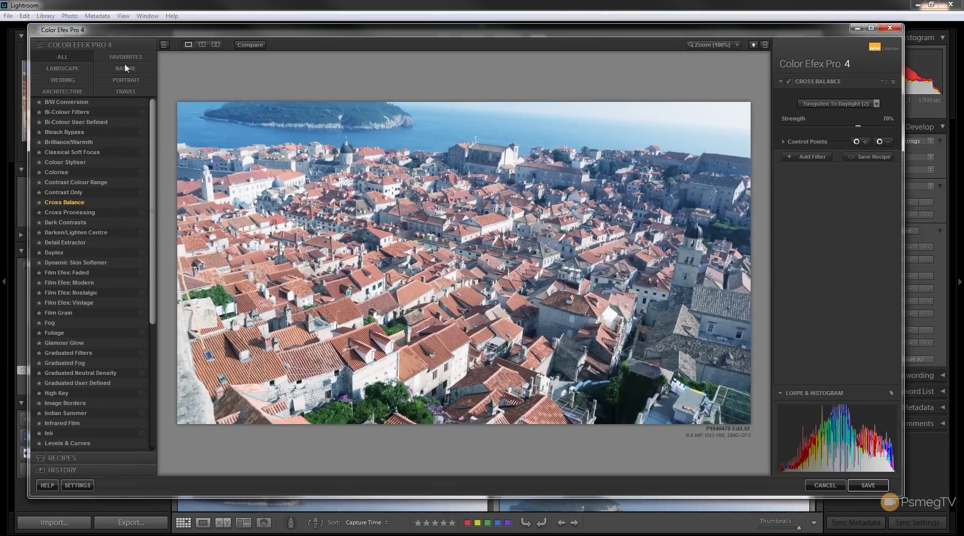
left_click(61, 343)
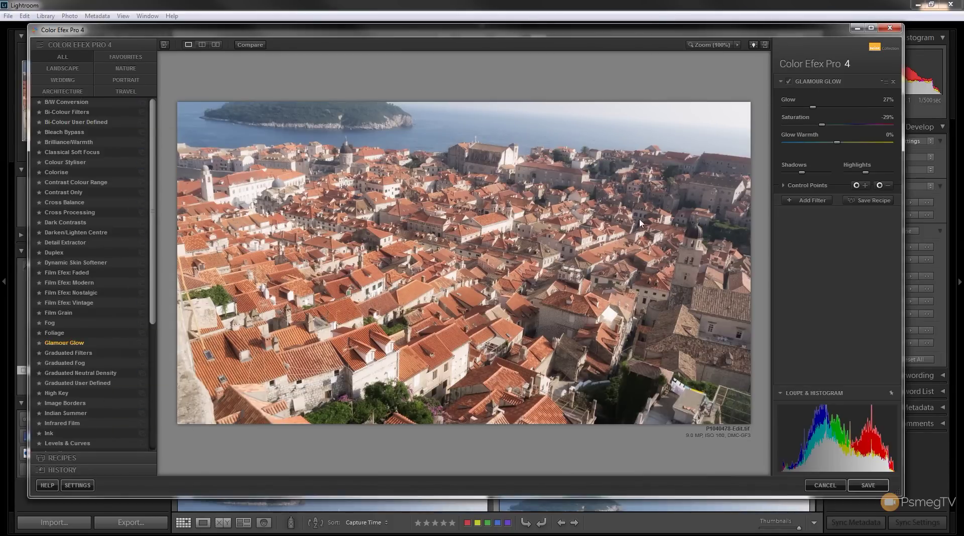
left_click(87, 133)
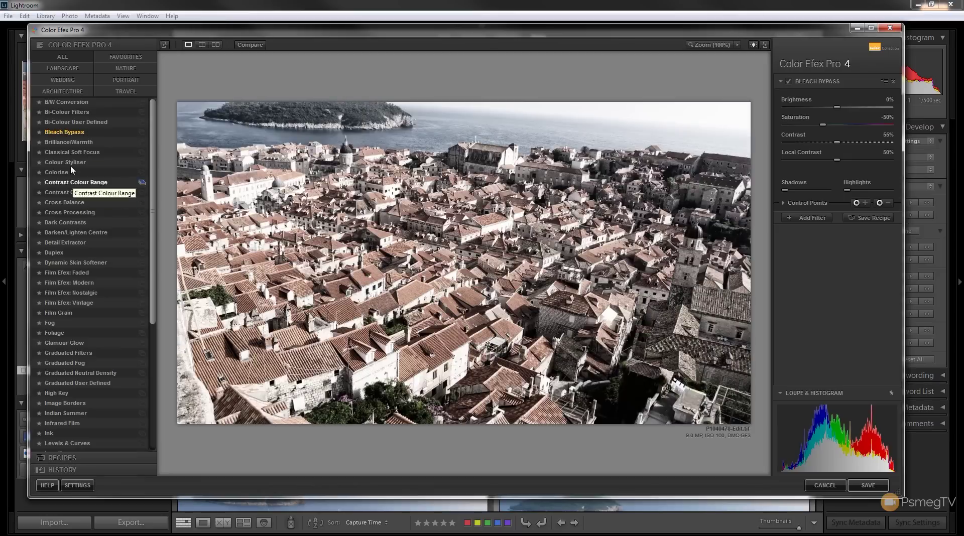
left_click(70, 164)
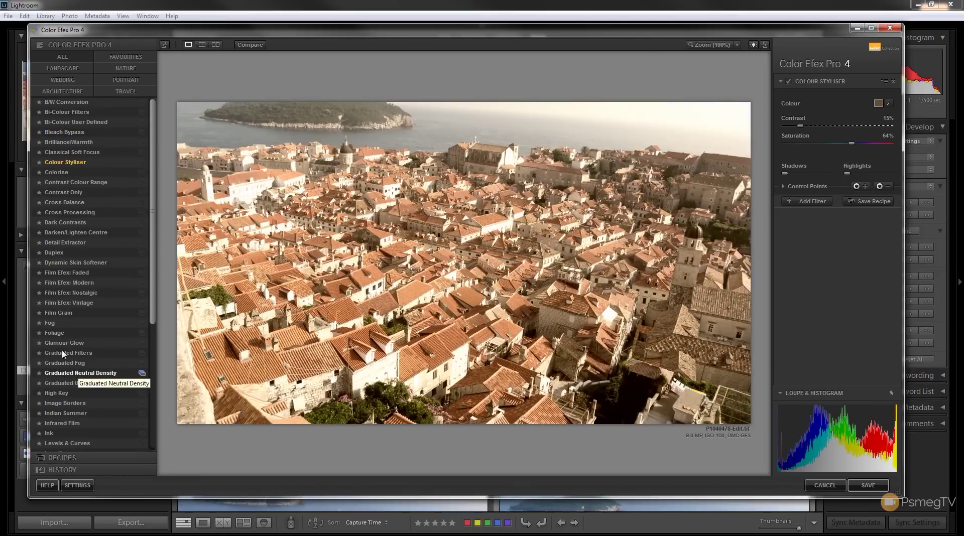
left_click(55, 273)
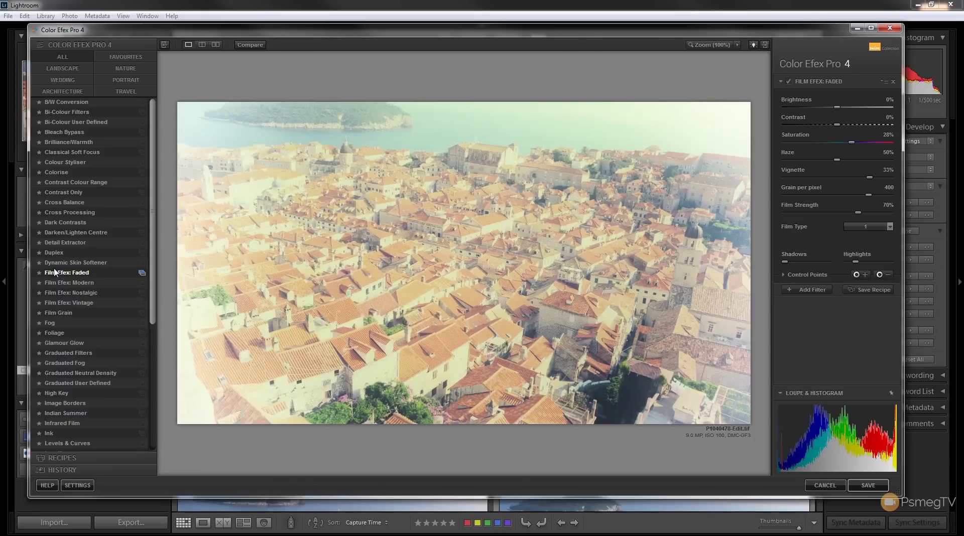
left_click(65, 243)
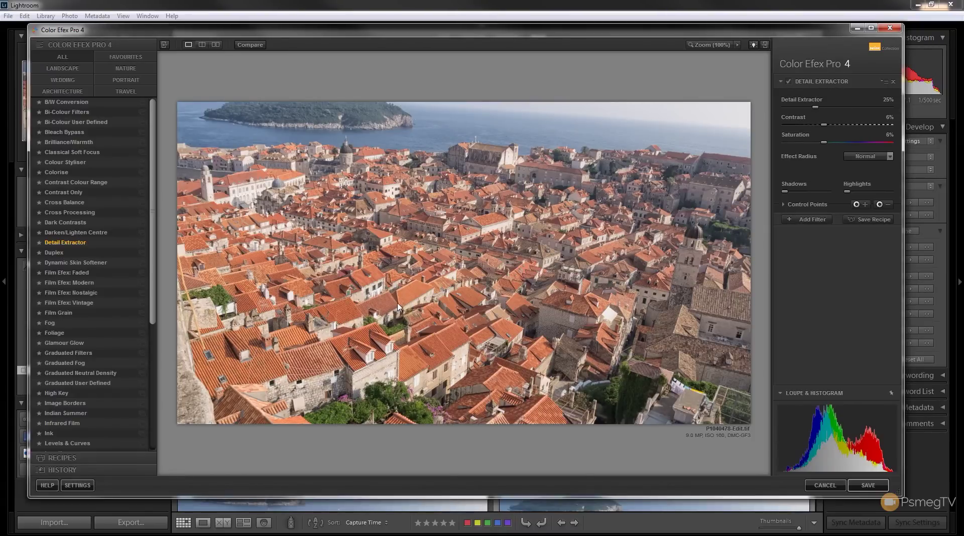
- View the rooftops at 100% and raise Detail Extractor saturation from 6% to about 38%
left_click(712, 45)
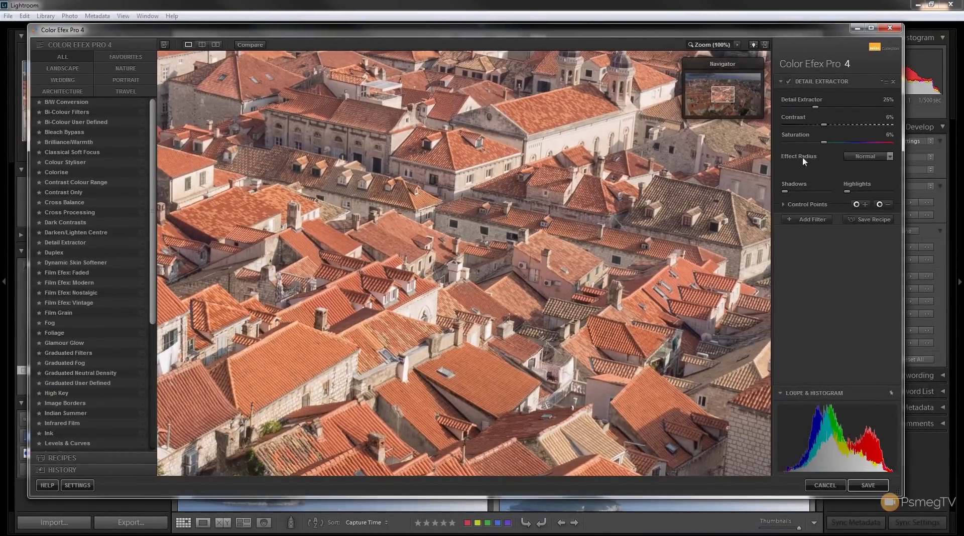
left_click_drag(825, 143, 841, 143)
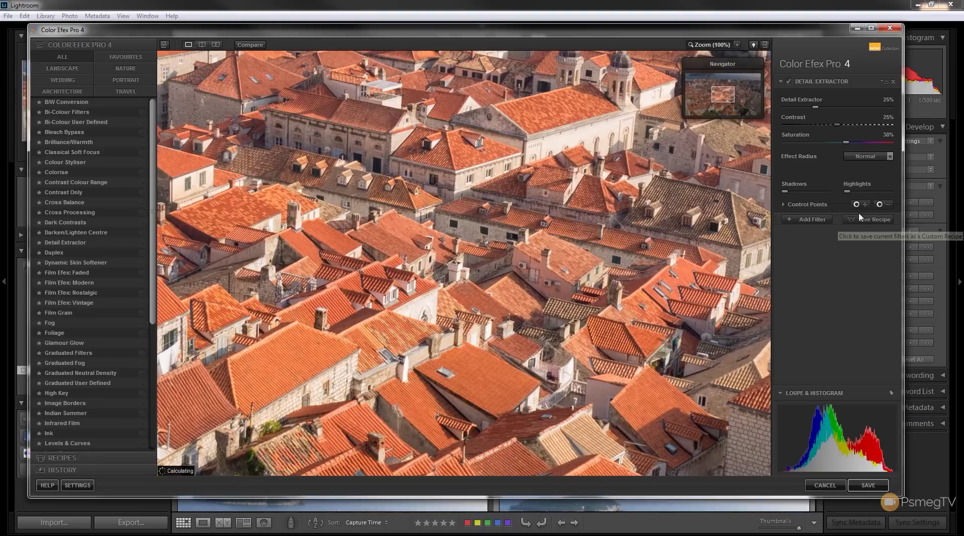
- Place a Detail Extractor control point on the rooftops and widen its area of effect
left_click(783, 205)
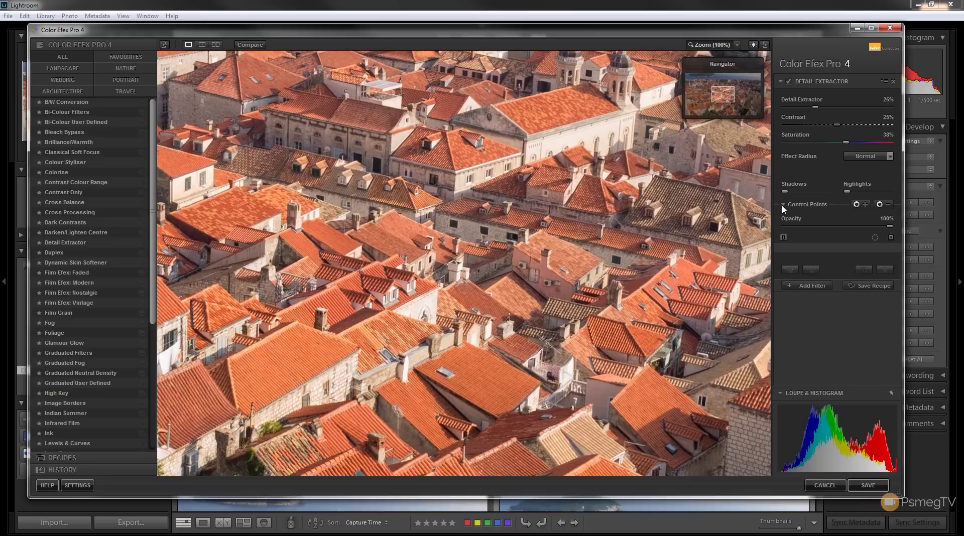
left_click(857, 205)
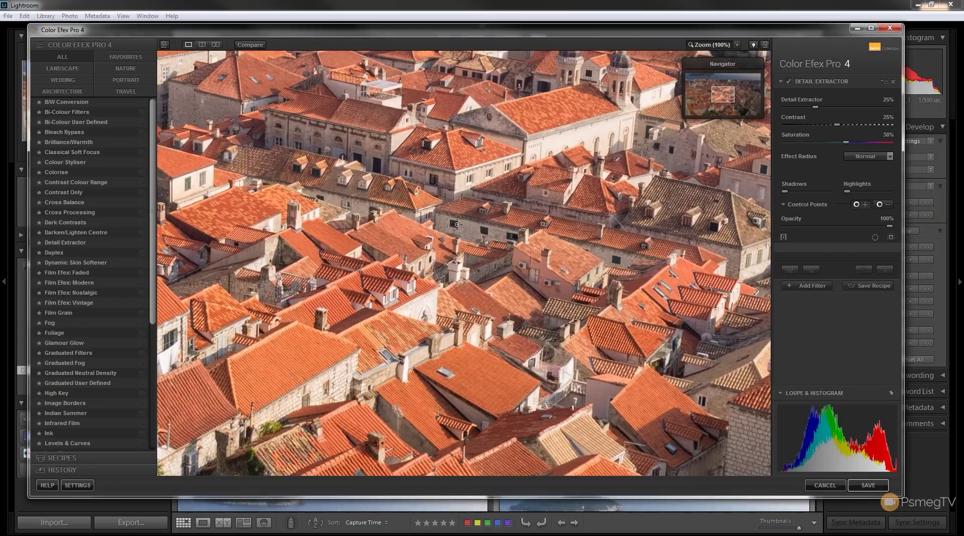
left_click(392, 221)
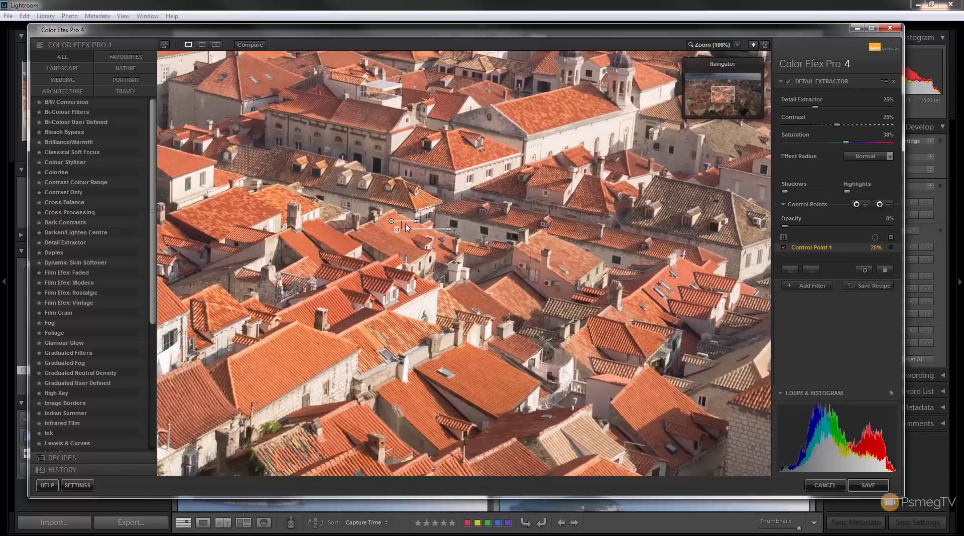
mouse_move(424, 226)
left_mouse_down()
mouse_move(433, 225)
mouse_move(420, 227)
left_mouse_up()
mouse_move(397, 233)
mouse_move(798, 441)
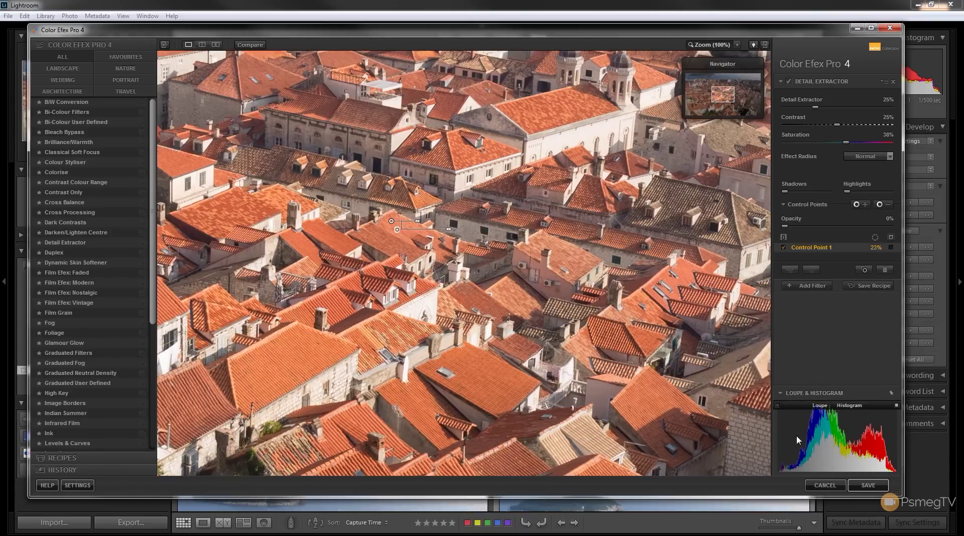
- Discard the Color Efex edit and open an edited copy of the rooftops photo in Analog Efex Pro 2, choosing its bit depth
left_click(825, 488)
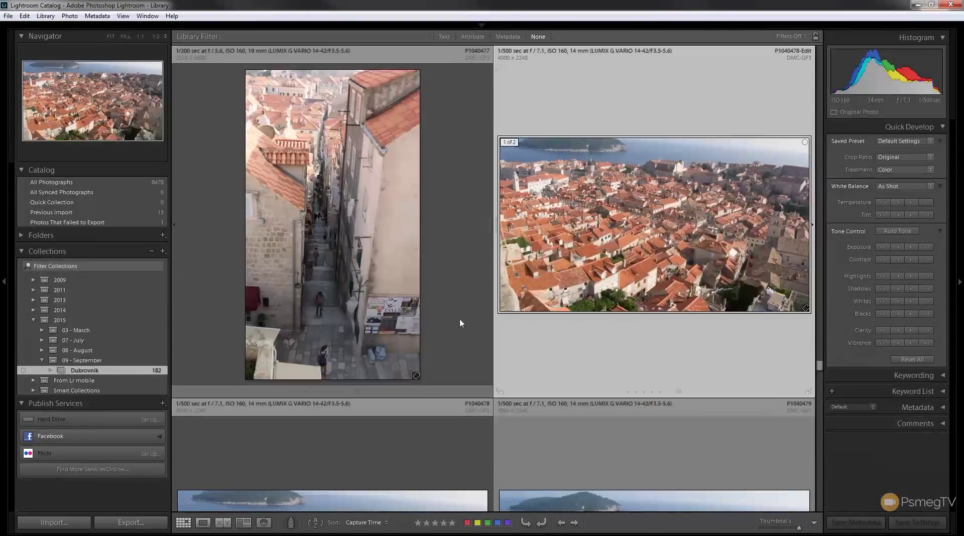
right_click(591, 193)
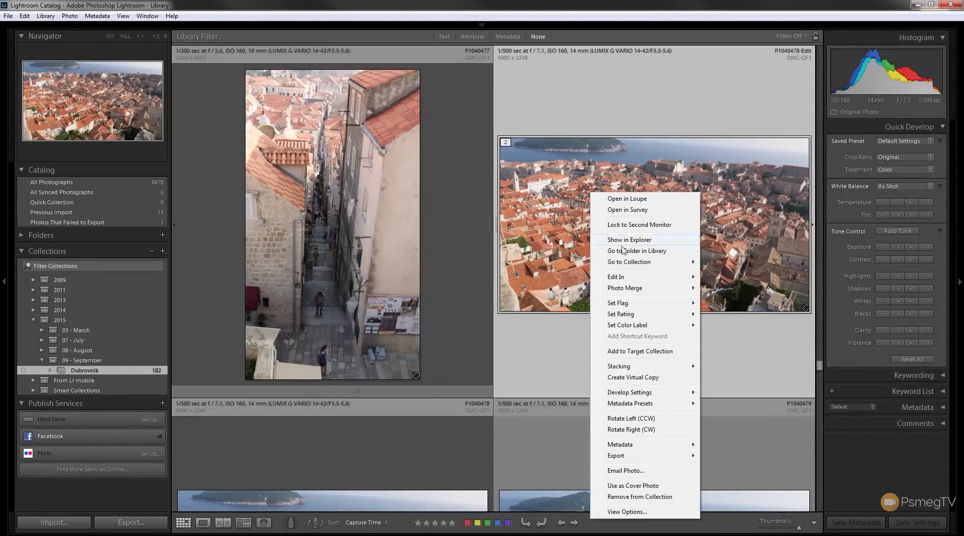
mouse_move(627, 282)
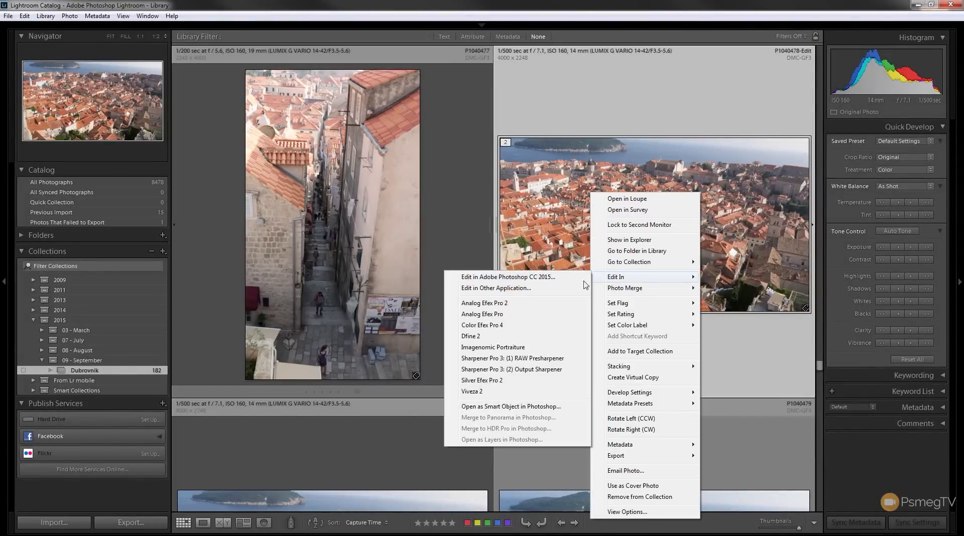
left_click(499, 305)
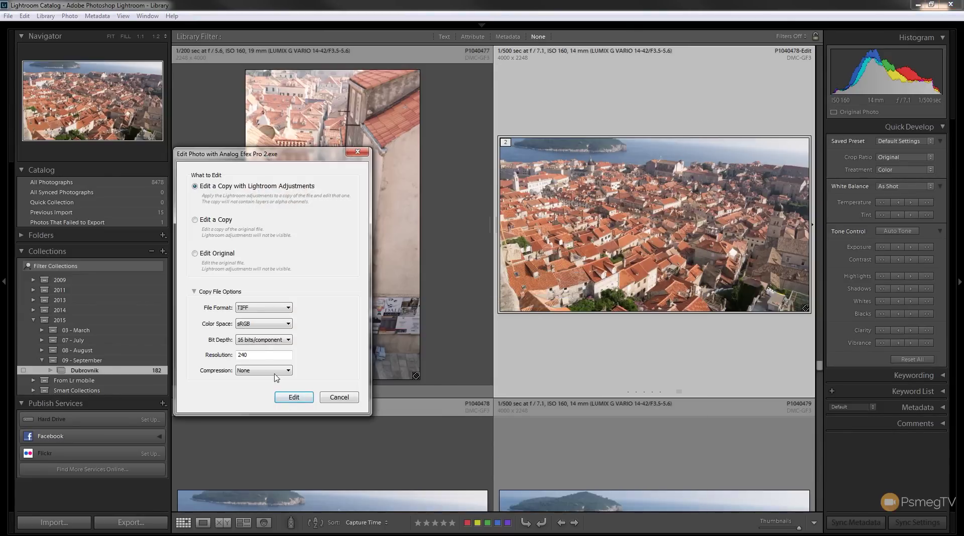
left_click(263, 340)
left_click(259, 362)
left_click(293, 397)
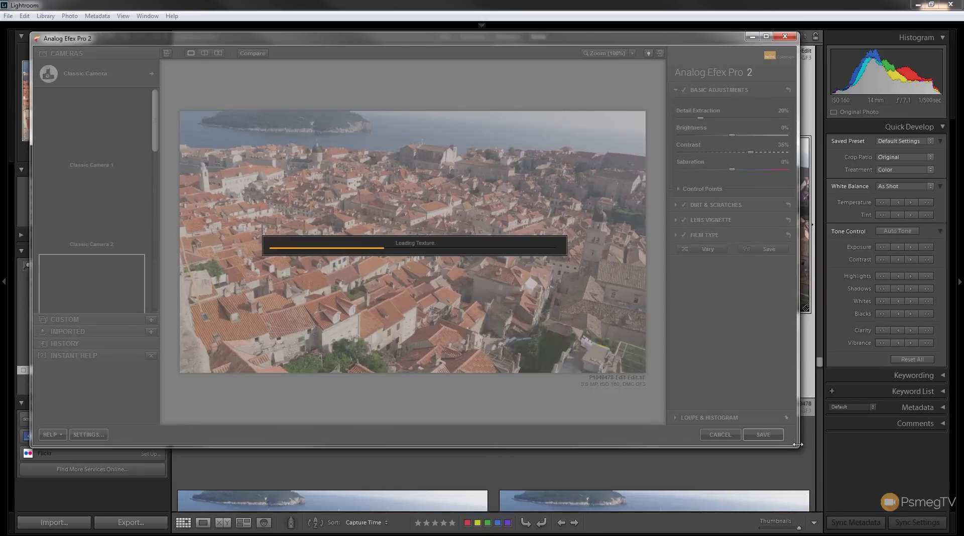
- Enlarge the Analog Efex window and try Classic Camera presets 6, 1 and finally 2
left_click_drag(799, 448, 912, 495)
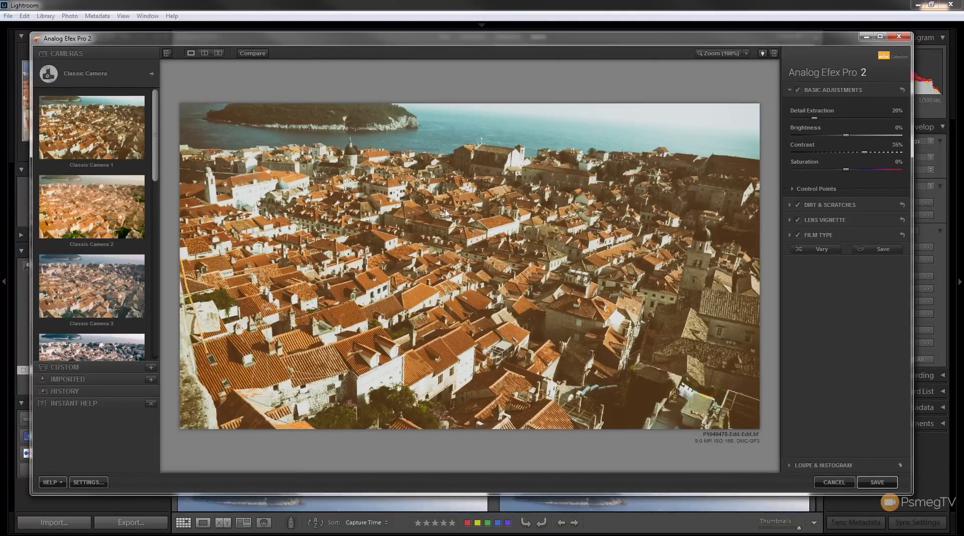
scroll(155, 117, "down", 3)
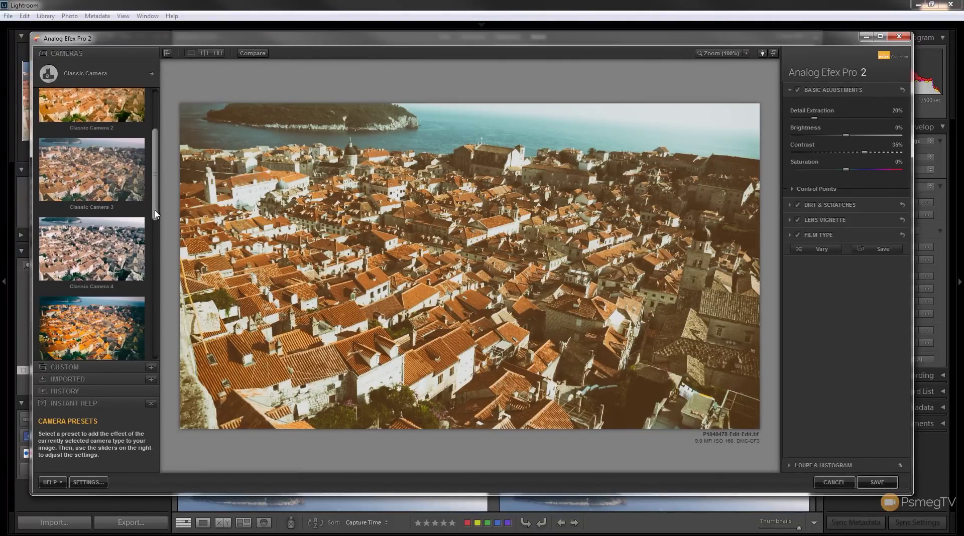
scroll(94, 354, "down", 2)
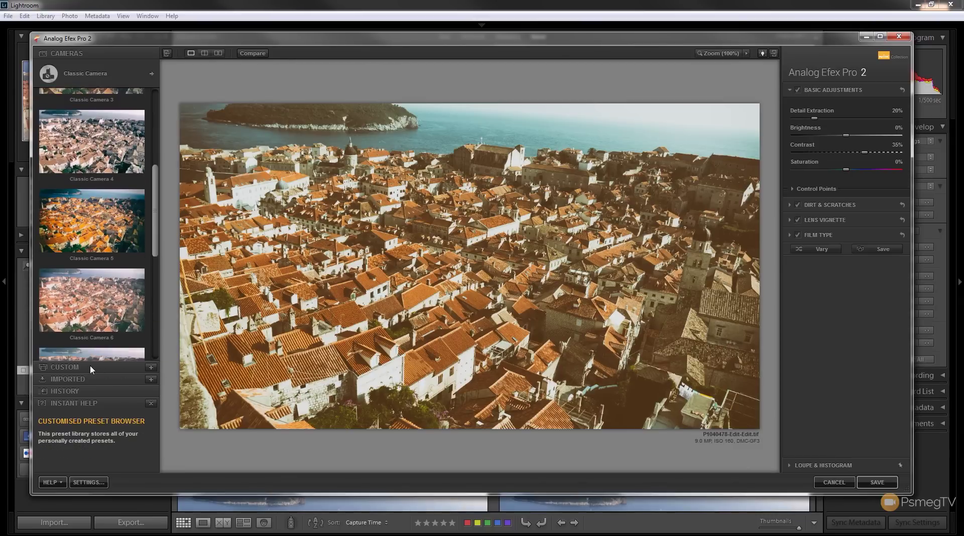
left_click(95, 301)
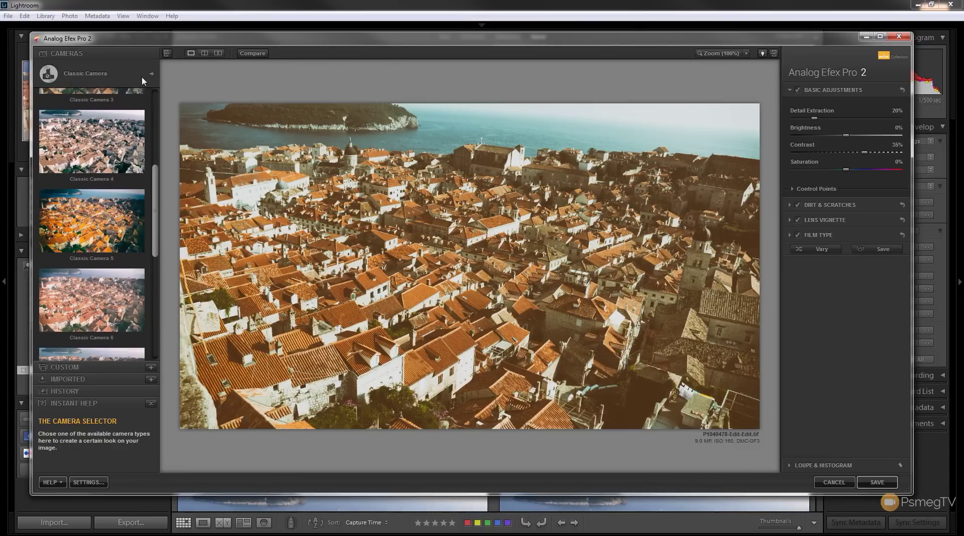
left_click_drag(156, 187, 158, 108)
left_click(138, 123)
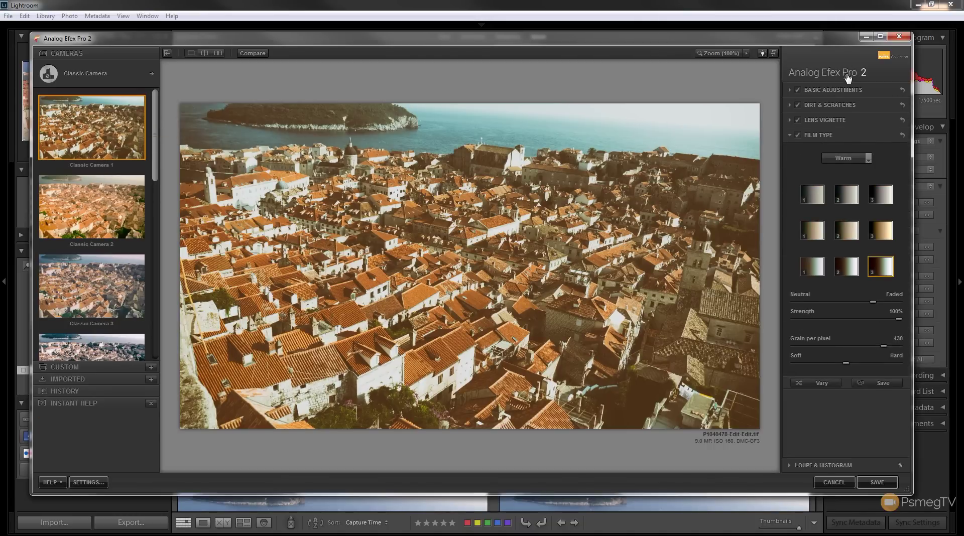
left_click(96, 217)
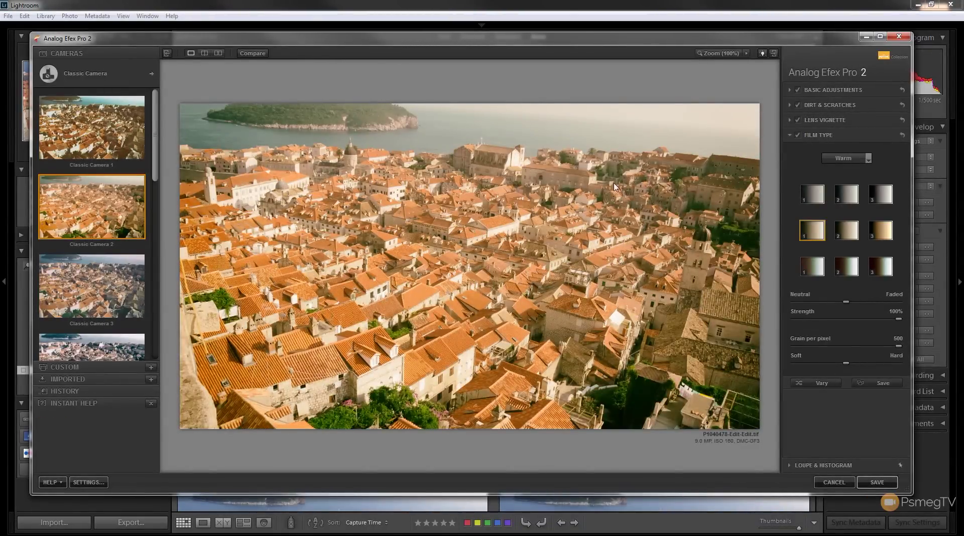
- Dismiss the custom preset prompt without saving and bring up the camera type list
left_click_drag(155, 136, 156, 341)
left_click(151, 367)
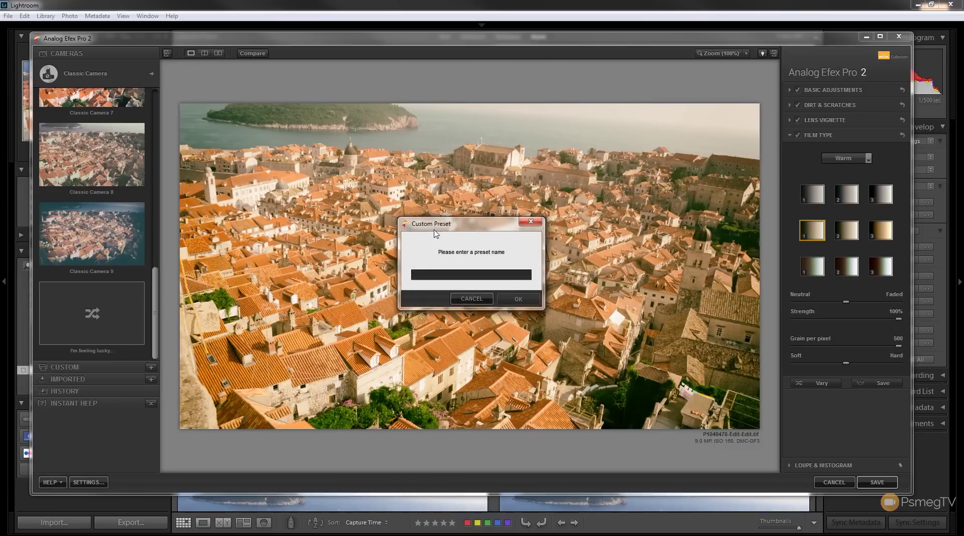
left_click(514, 302)
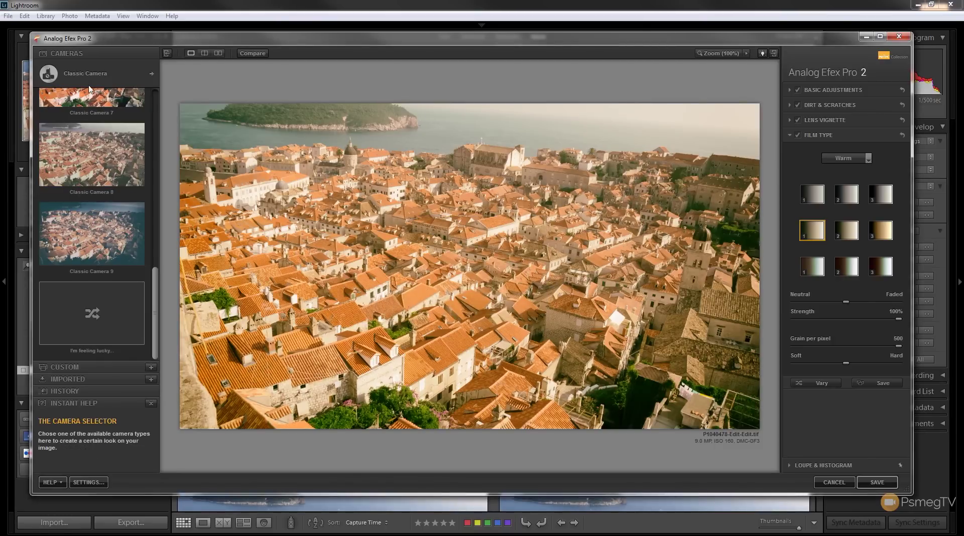
left_click(152, 74)
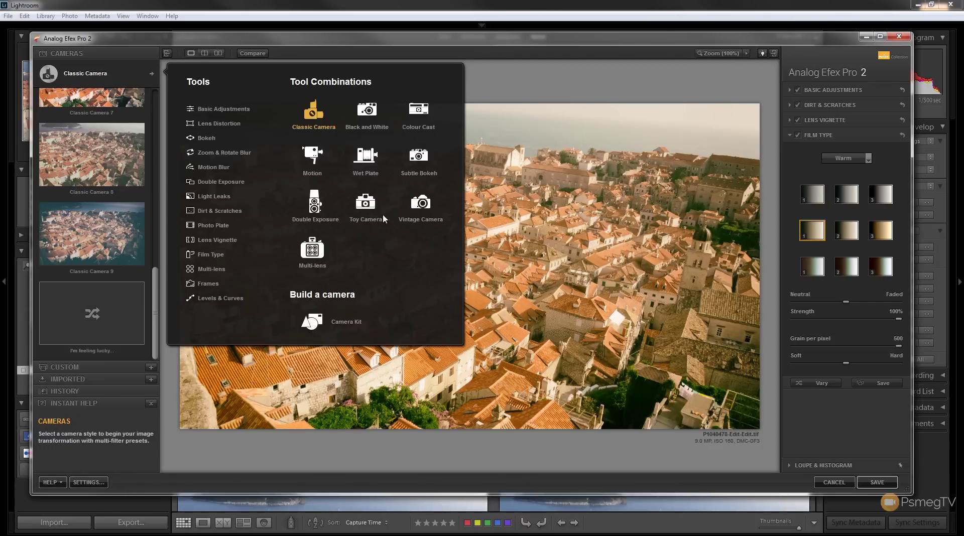
- Apply the Subtle Bokeh camera, expand Basic Adjustments and Control Points, and reopen the camera chooser
left_click(425, 156)
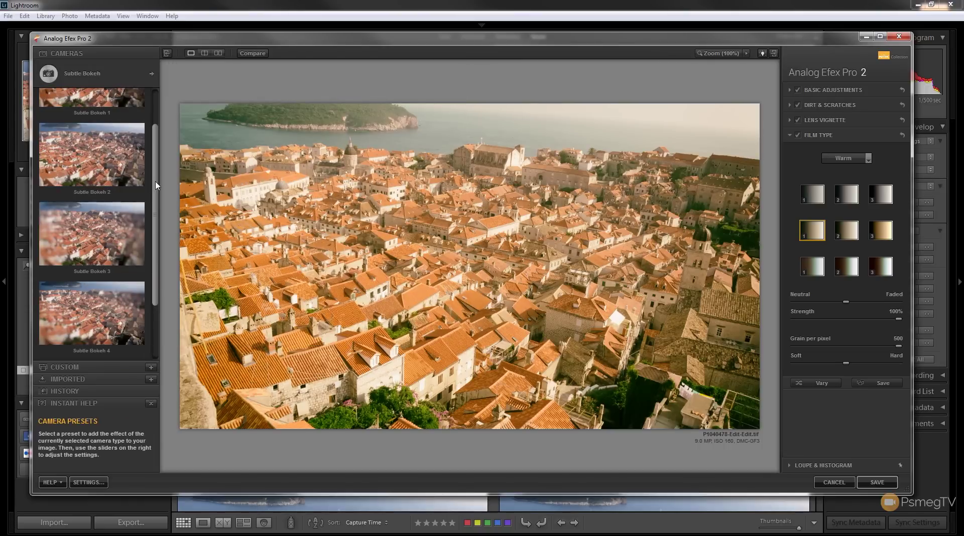
left_click_drag(157, 186, 156, 153)
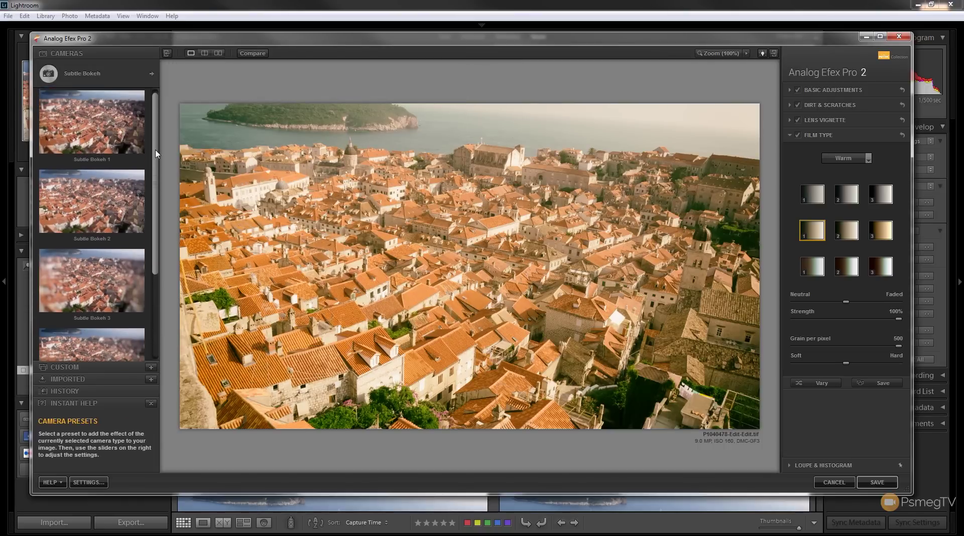
left_click(791, 91)
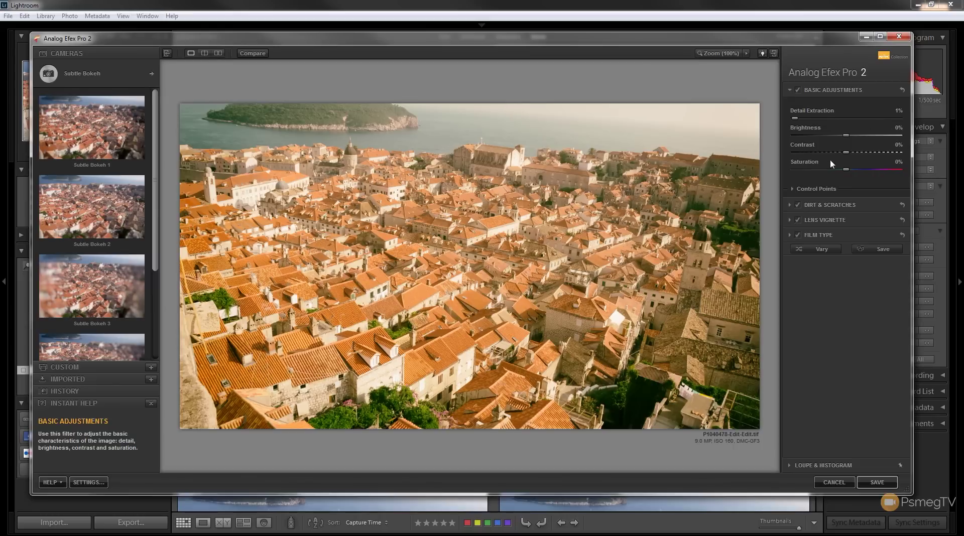
left_click(793, 190)
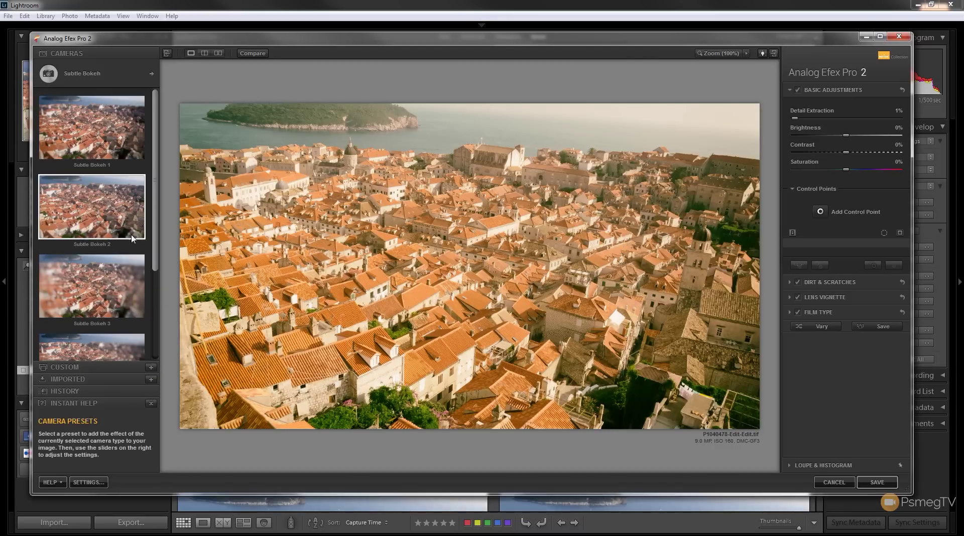
scroll(156, 238, "down", 1)
scroll(156, 239, "down", 3)
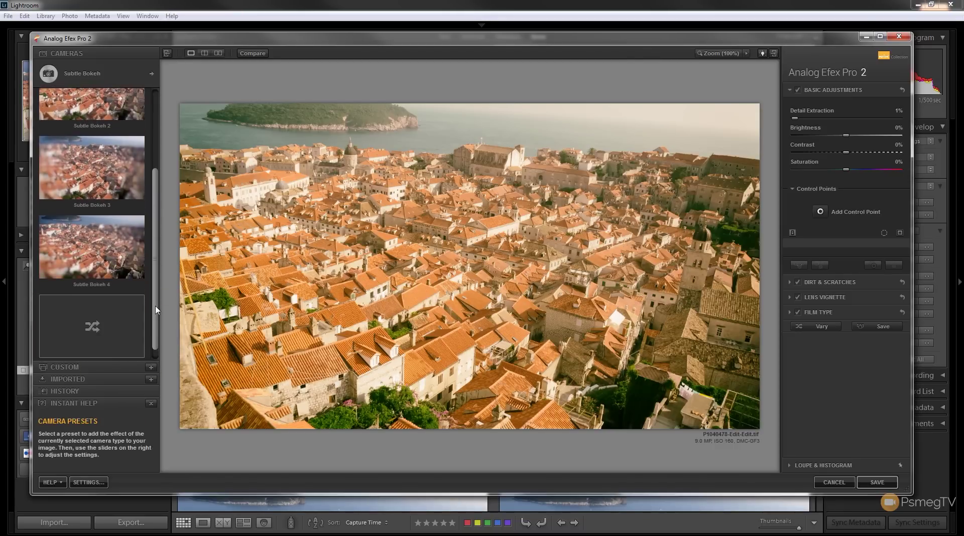
left_click(154, 80)
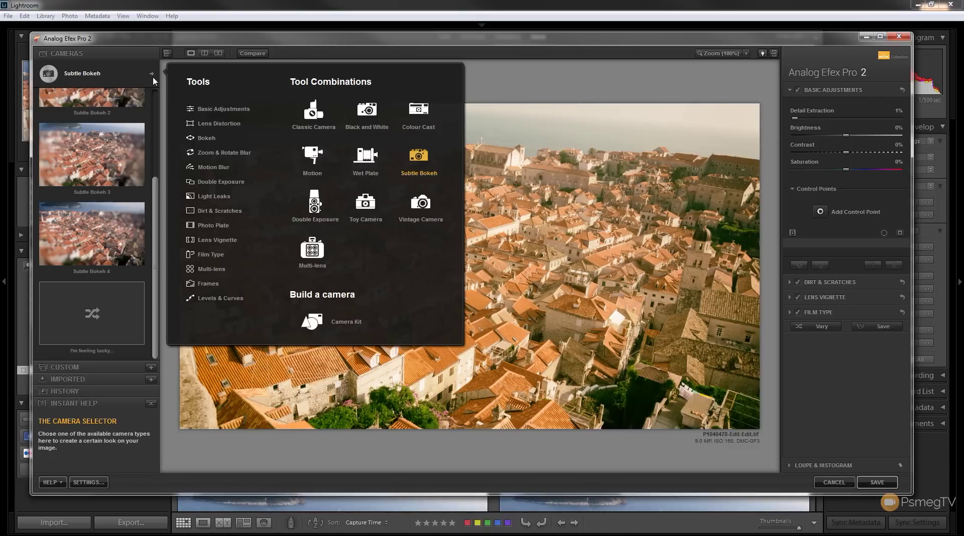
- Add a Photo Plate and apply a scratched Corroded plate texture to the rooftops
left_click(208, 231)
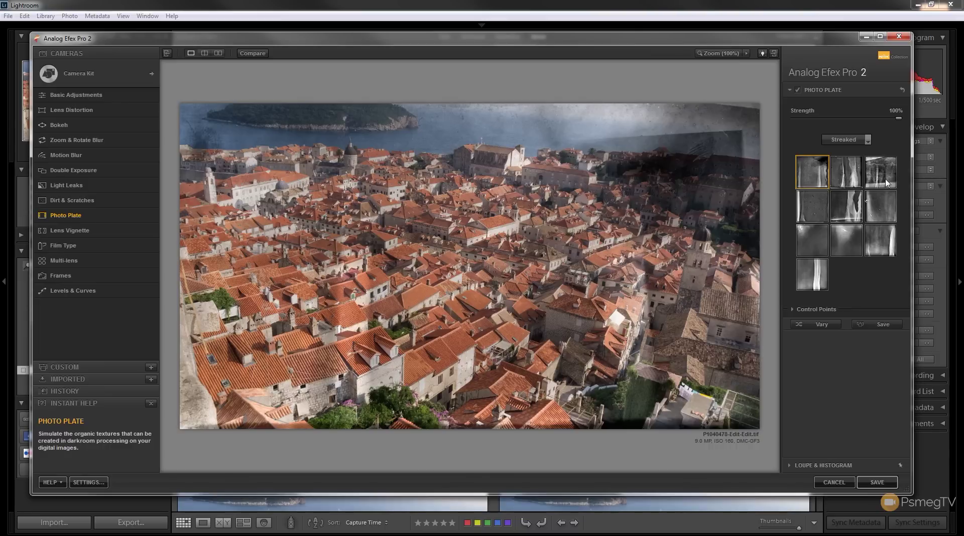
left_click(868, 140)
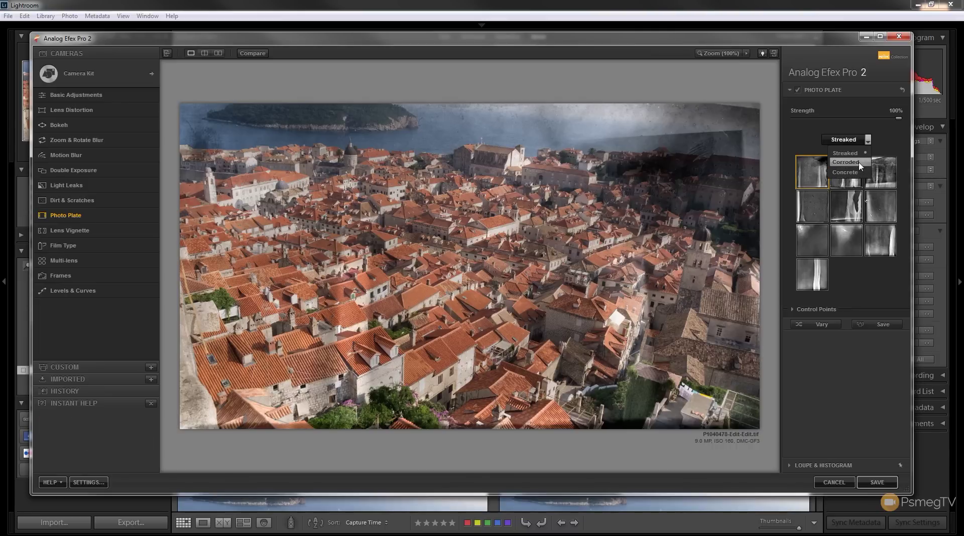
left_click(861, 166)
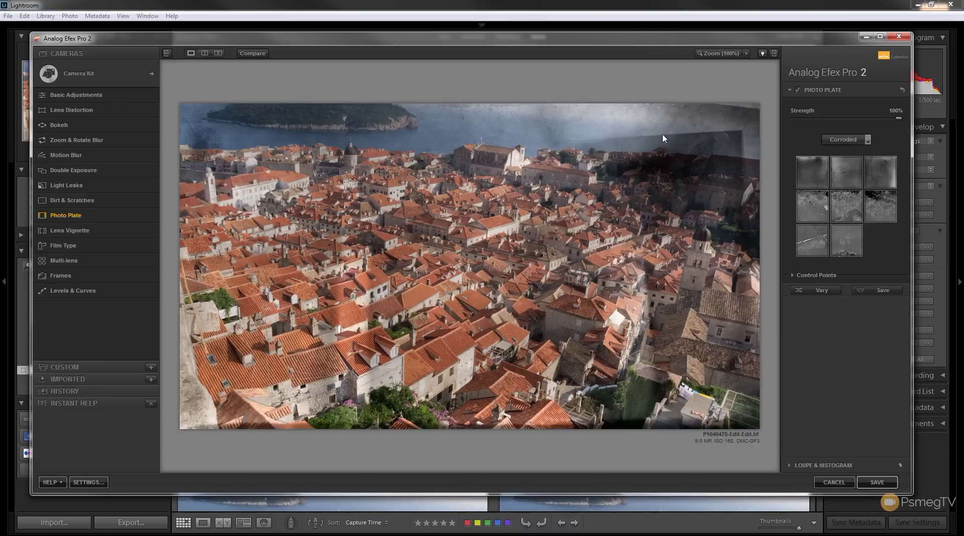
left_click(807, 242)
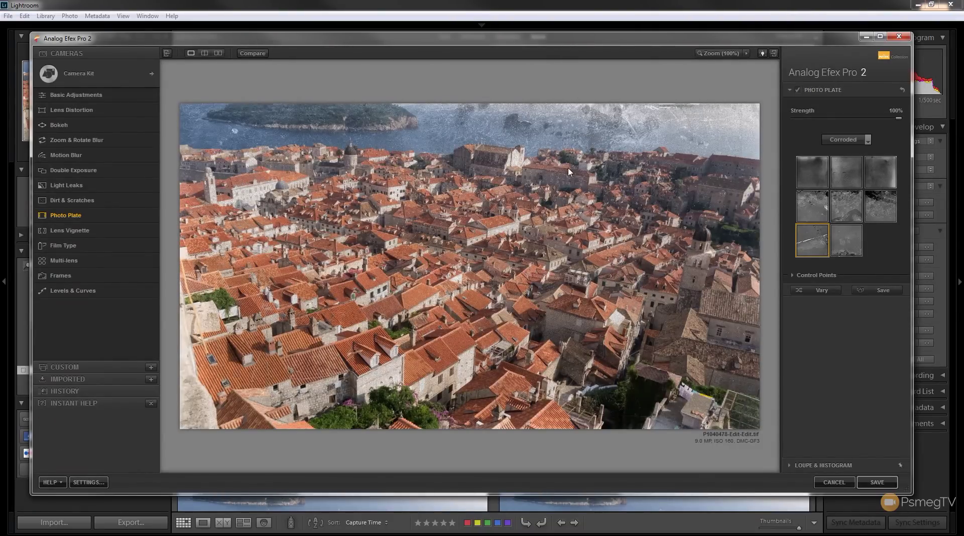
- Expand the plate's control points, collapse its settings, select Basic Adjustments, then cancel the plugin
left_click(800, 276)
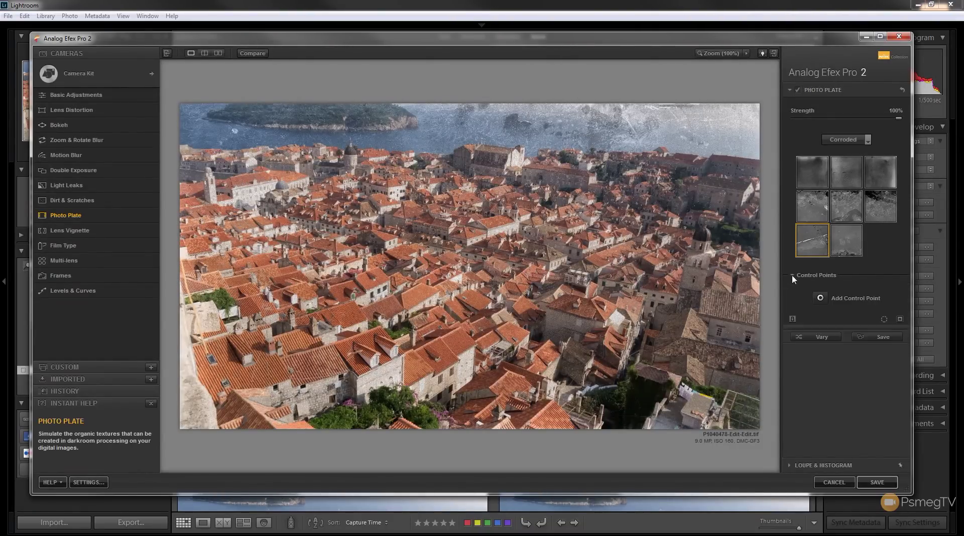
left_click(790, 90)
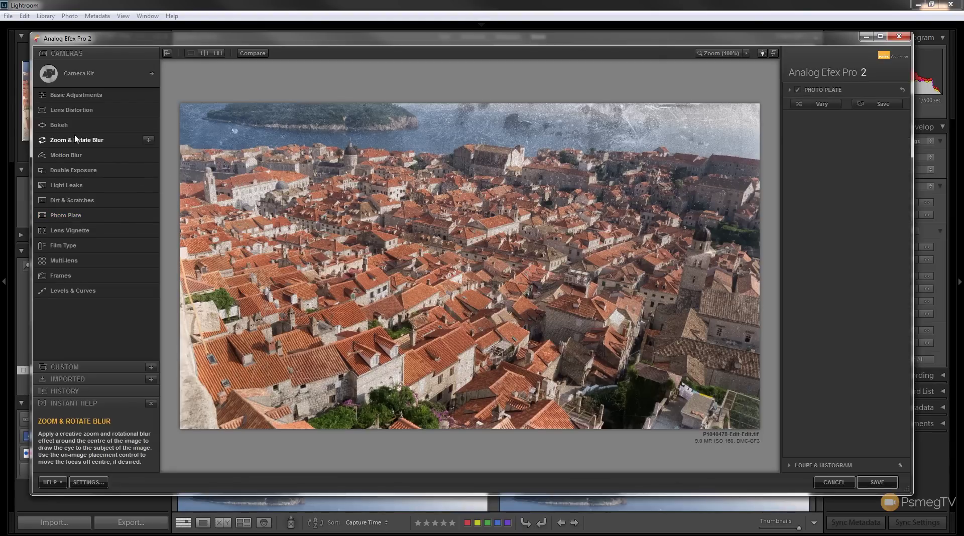
left_click(80, 93)
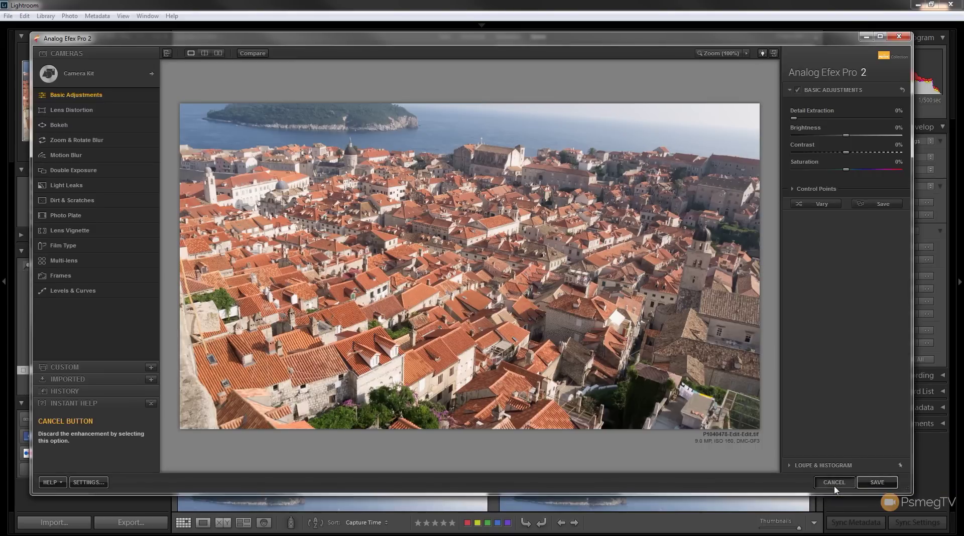
left_click(838, 483)
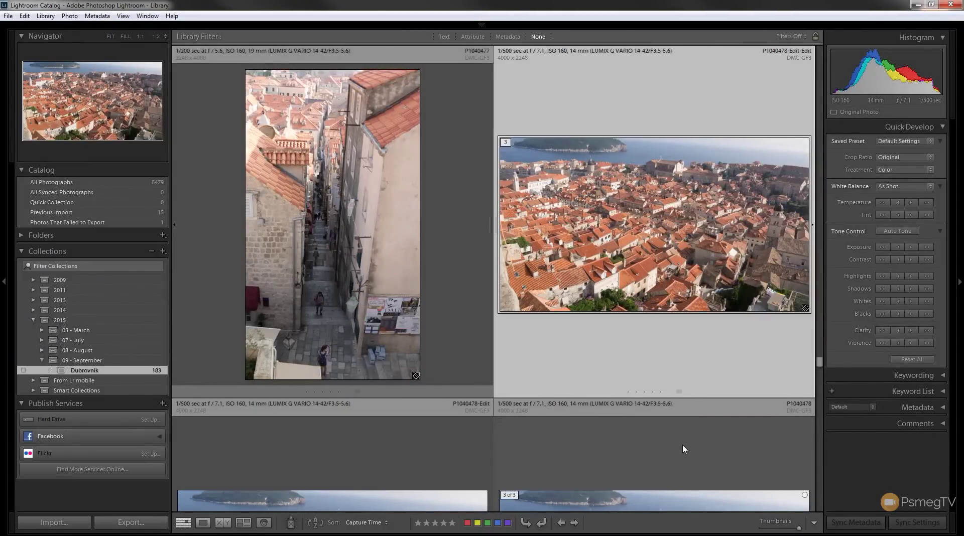